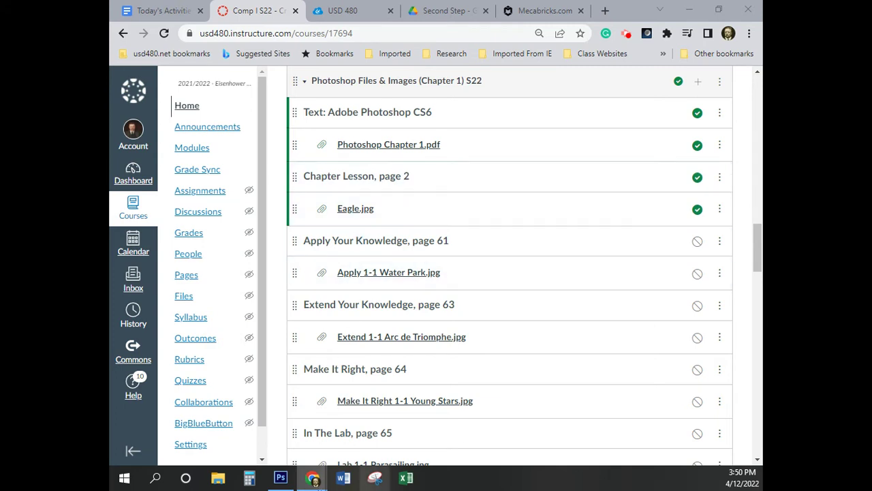
# Step: Switch to Photoshop and reset the Essentials workspace to its default layout
pyautogui.click(280, 478)
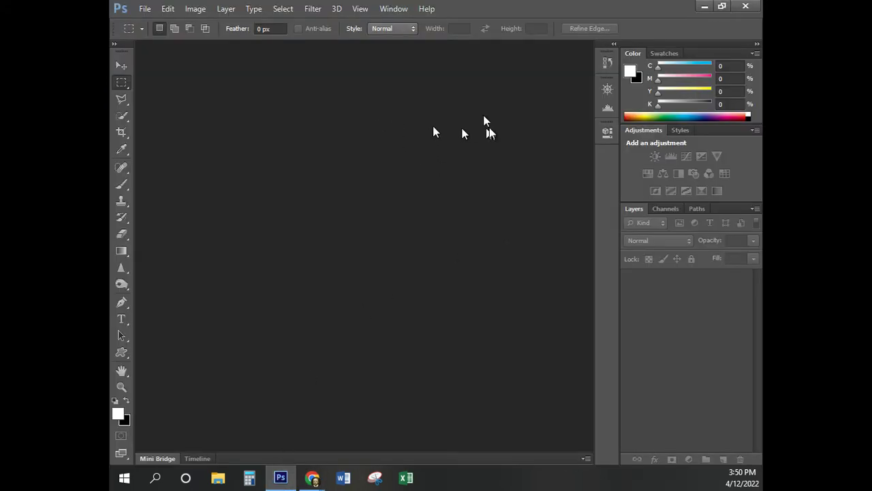
pyautogui.click(394, 10)
pyautogui.moveTo(404, 34)
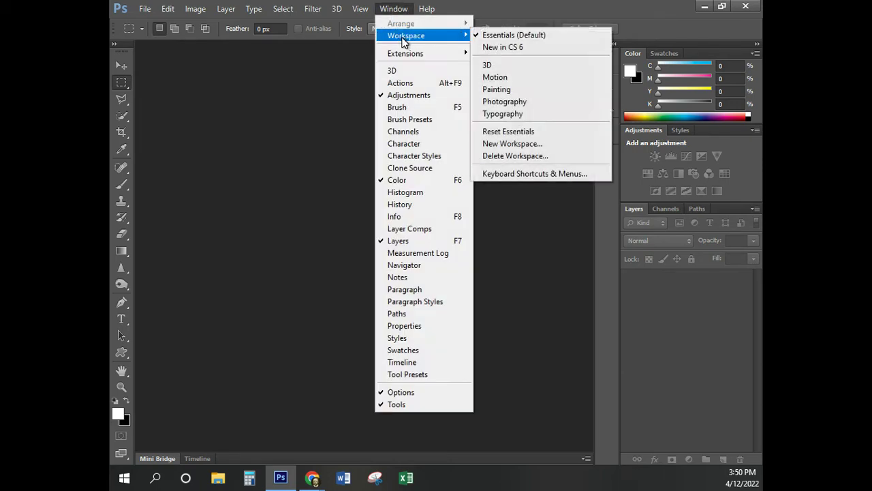
pyautogui.click(512, 131)
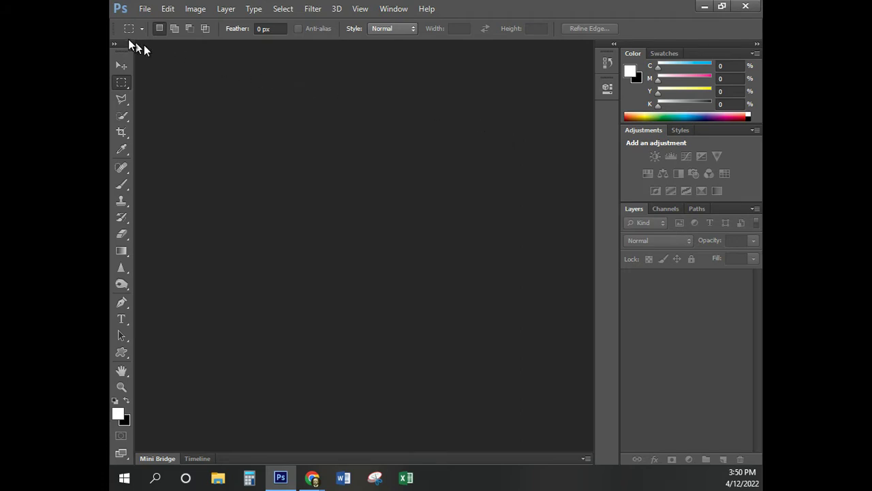
# Step: Reset all tools to their default settings and confirm the reset
pyautogui.press('ctrl')
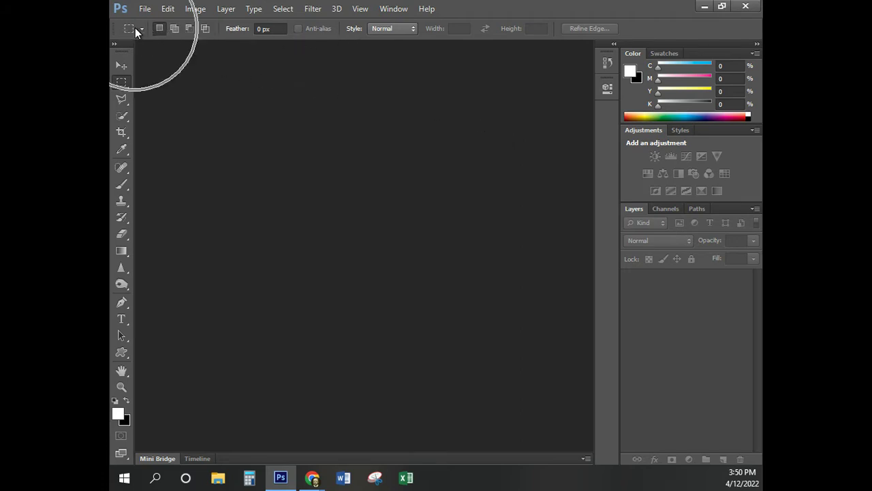
pyautogui.press('ctrl')
pyautogui.press('ctrl')
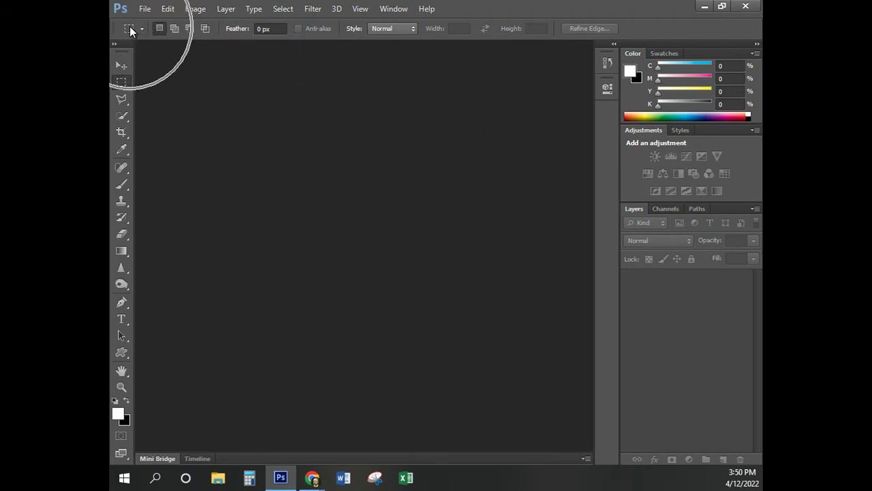
pyautogui.rightClick(129, 26)
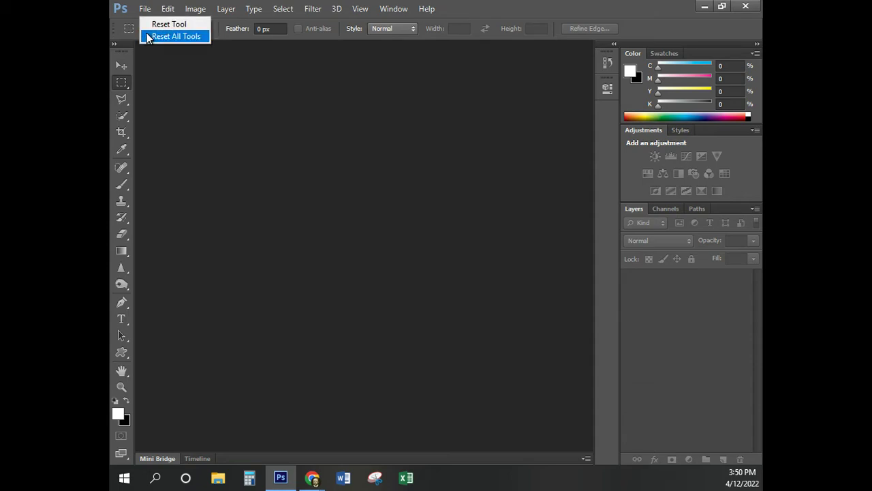
pyautogui.click(147, 35)
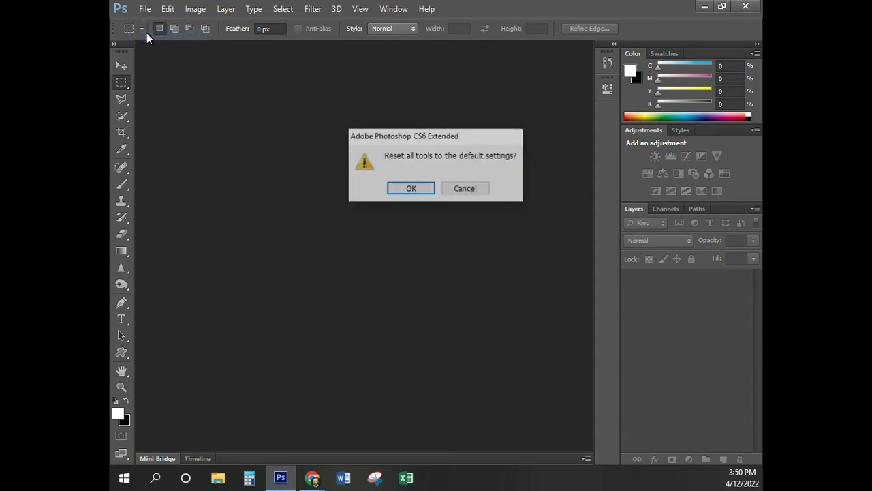
pyautogui.click(411, 189)
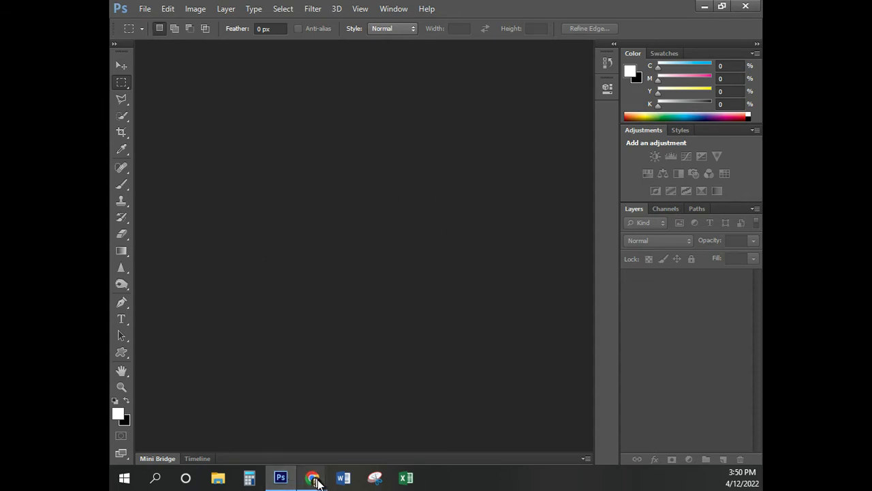
# Step: Switch to Chrome, download Eagle.jpg from the Canvas course page, and show the downloaded file in its folder
pyautogui.moveTo(313, 479)
pyautogui.click(312, 412)
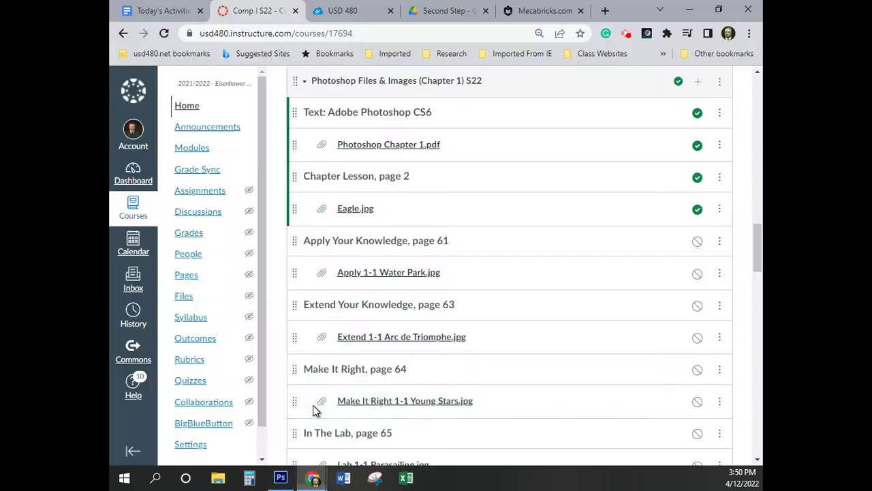
pyautogui.click(349, 212)
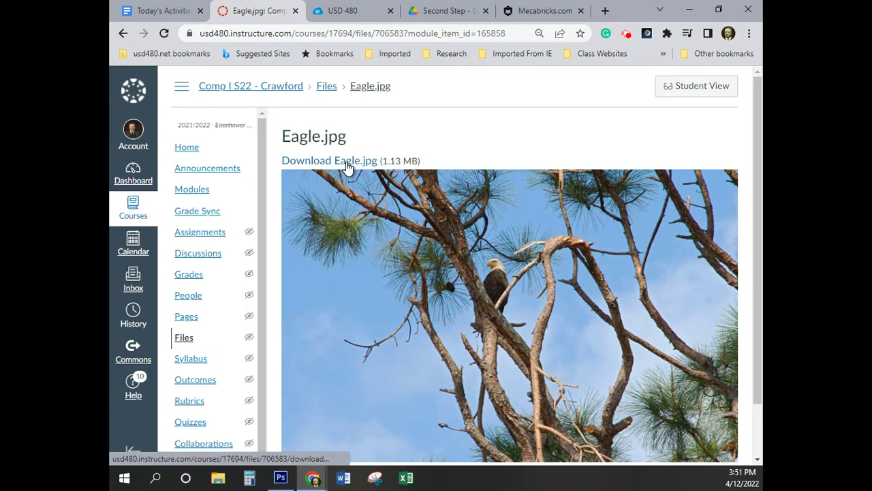
pyautogui.click(349, 167)
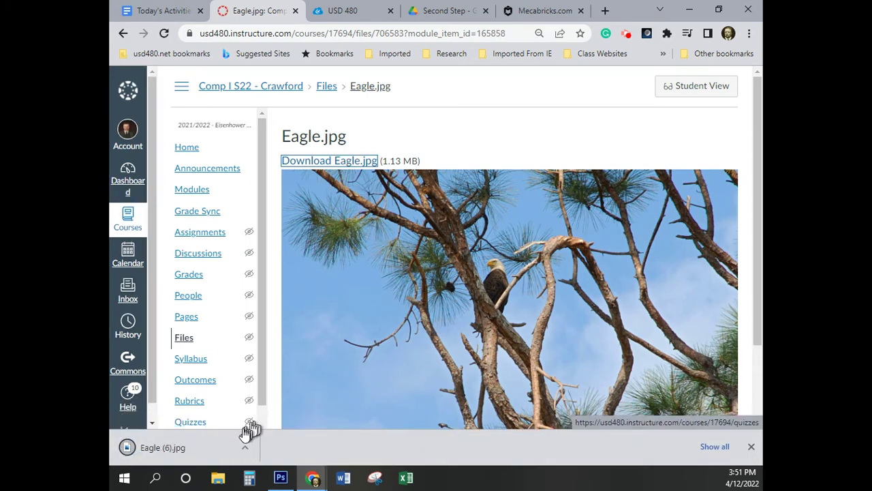
pyautogui.click(247, 445)
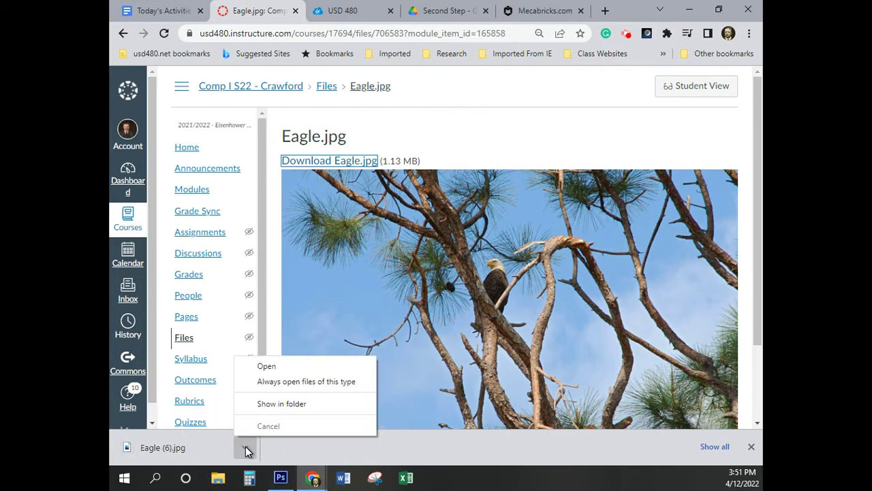
pyautogui.click(284, 406)
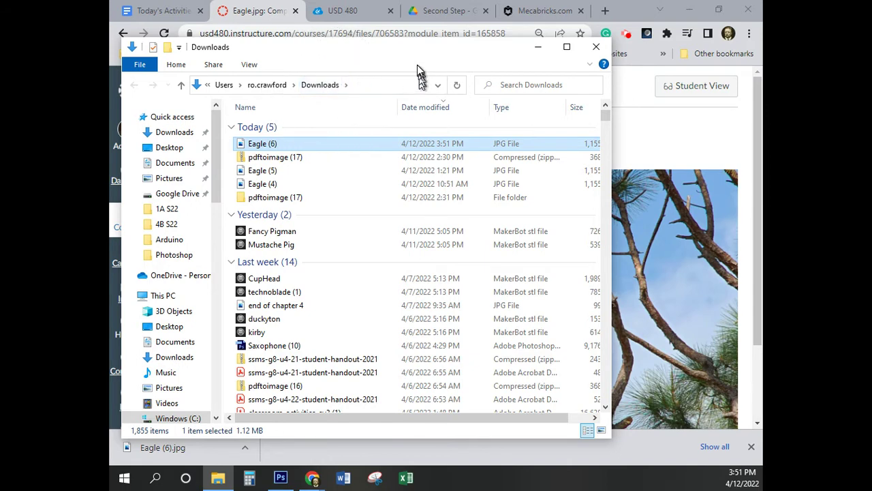
# Step: Switch to Photoshop and open the Eagle (6) image from the Downloads folder
pyautogui.click(280, 477)
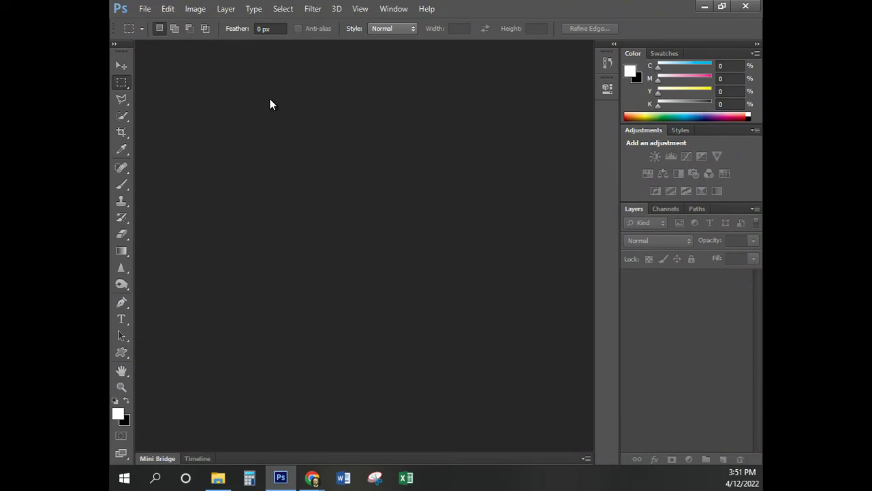
pyautogui.click(144, 10)
pyautogui.click(161, 34)
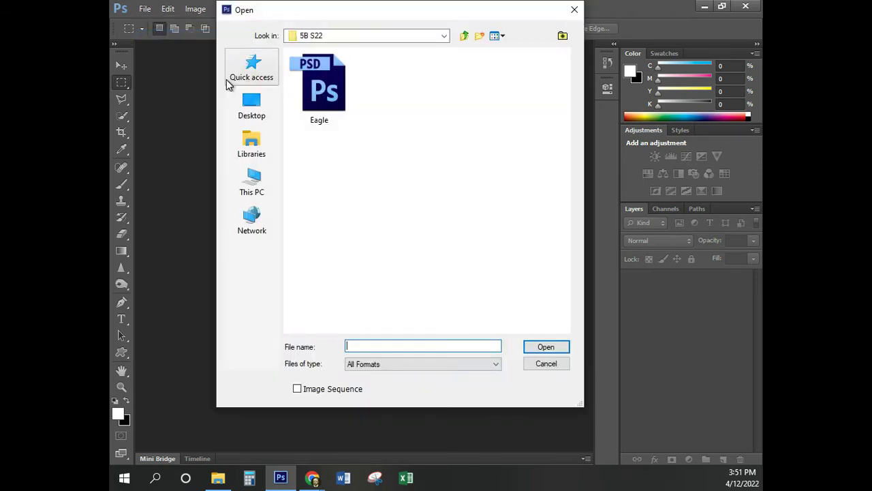
pyautogui.click(253, 182)
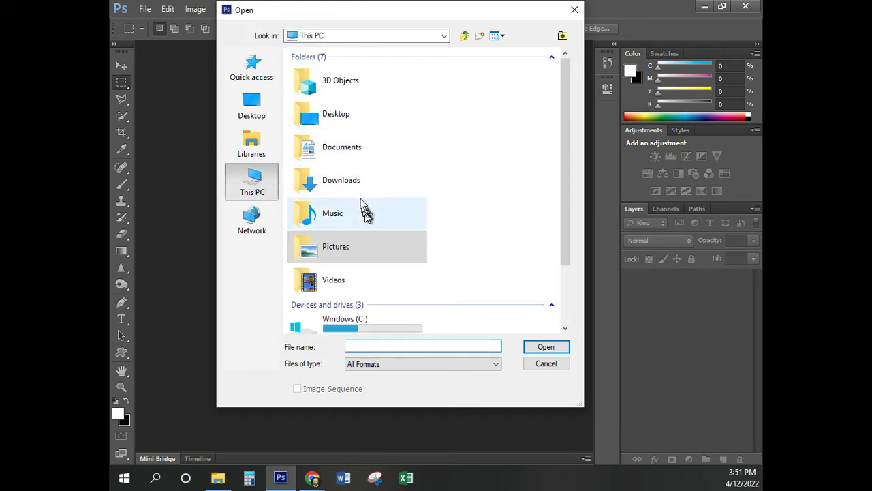
pyautogui.click(356, 181)
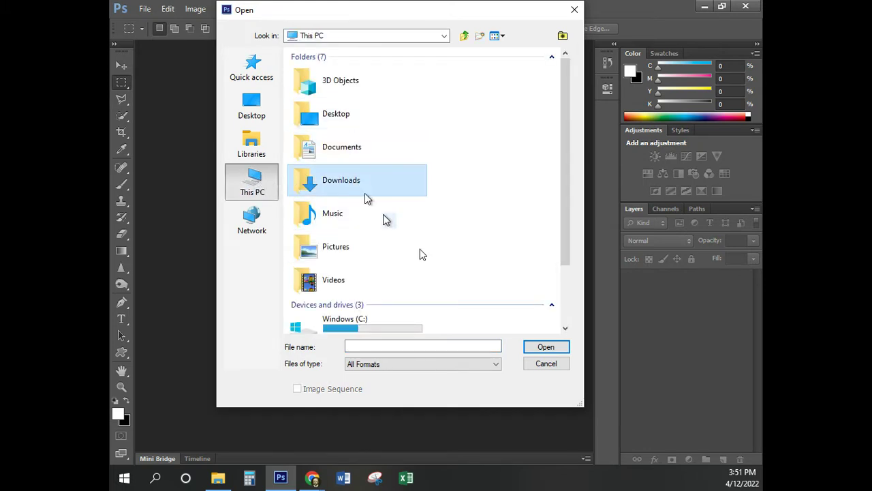
pyautogui.click(545, 349)
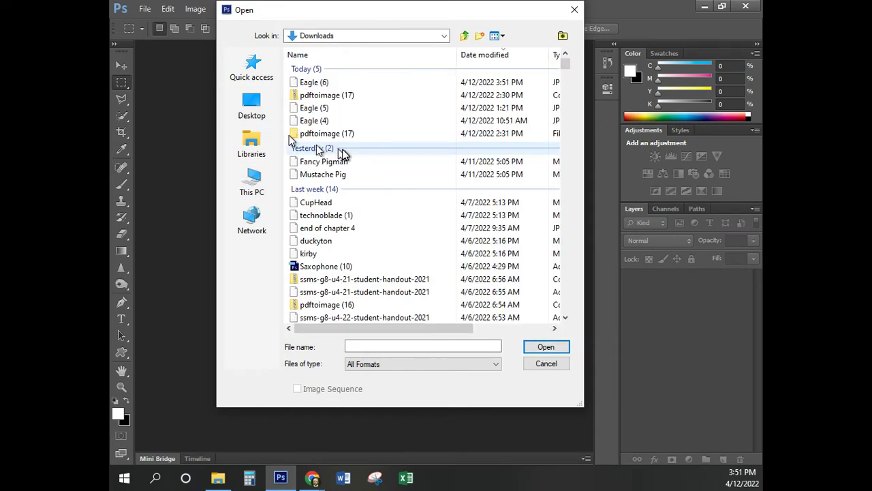
pyautogui.click(323, 83)
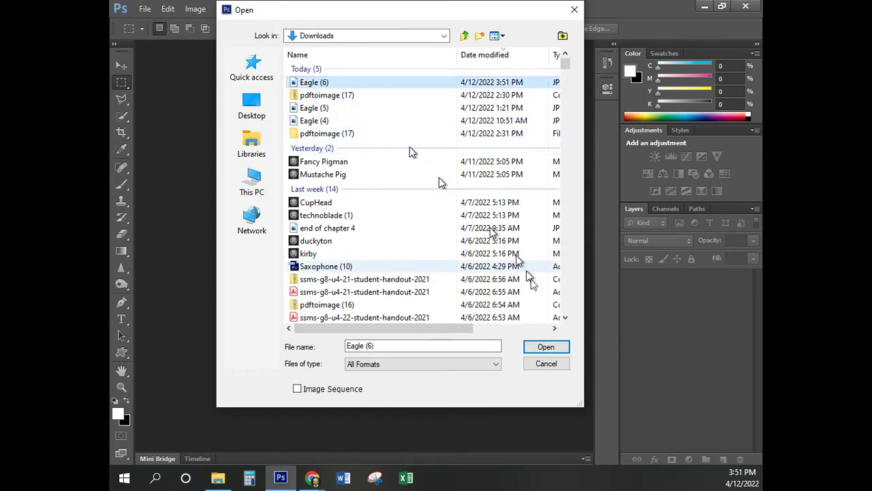
pyautogui.click(546, 347)
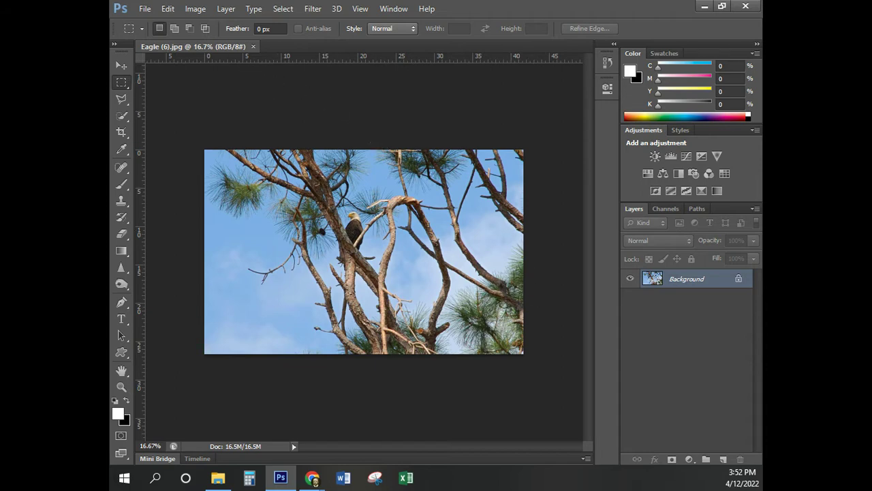
# Step: Save the image as Eagle Video in Photoshop (PSD) format in the Photoshop folder inside Pictures
pyautogui.click(145, 9)
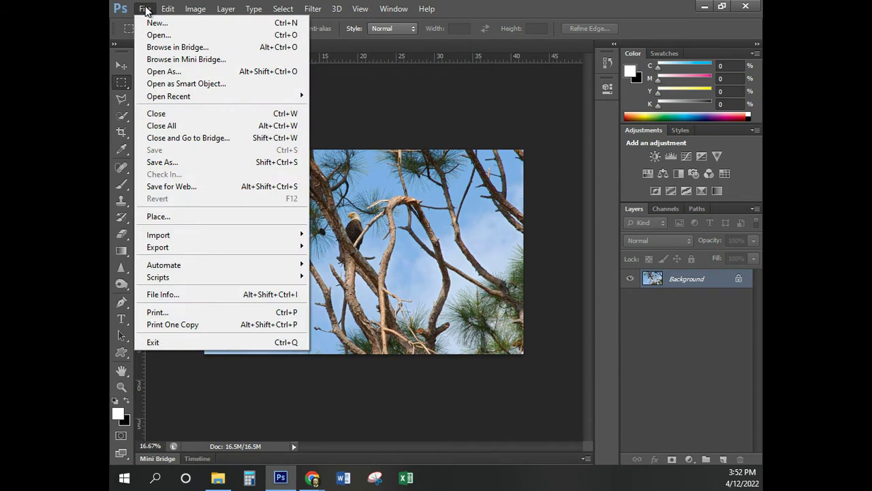
pyautogui.click(163, 162)
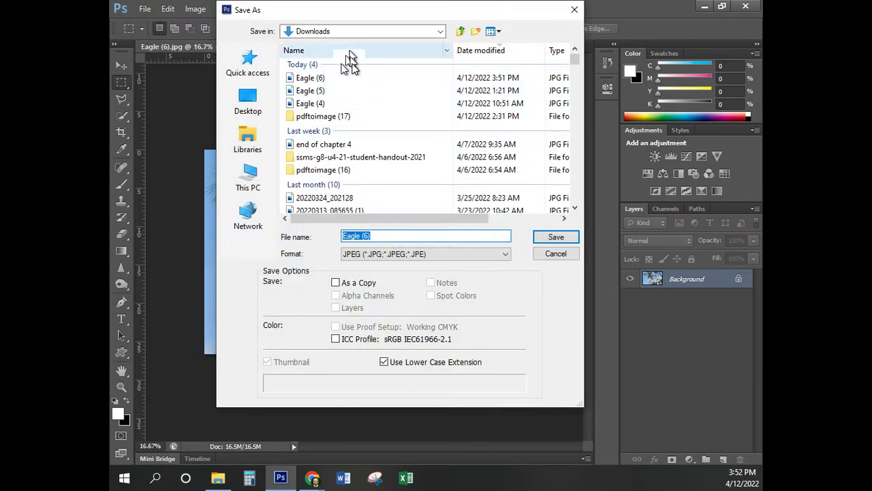
pyautogui.click(248, 174)
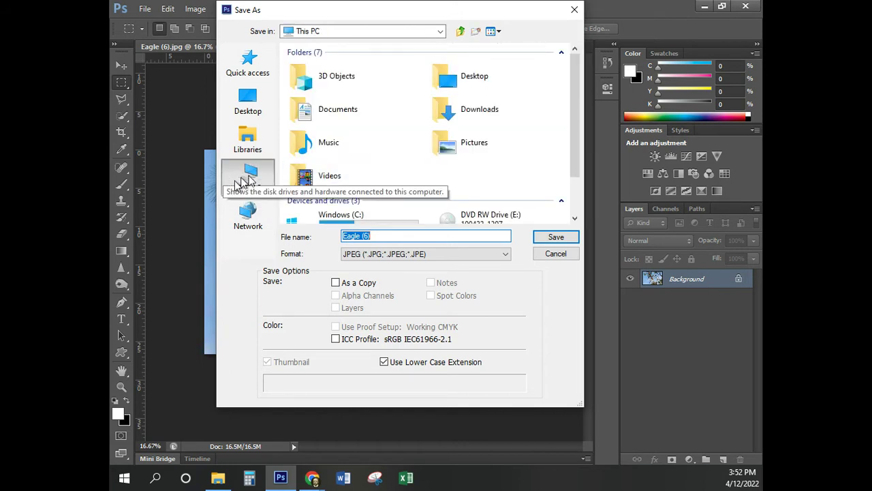
pyautogui.doubleClick(447, 146)
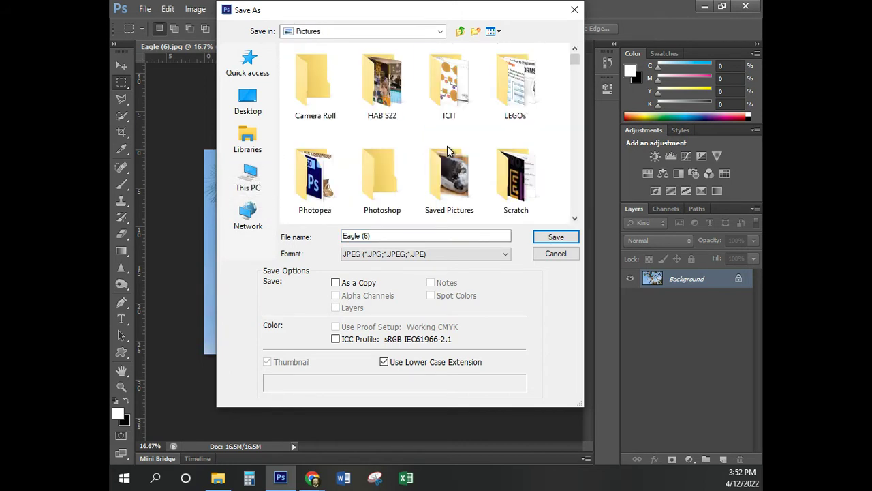
pyautogui.doubleClick(374, 235)
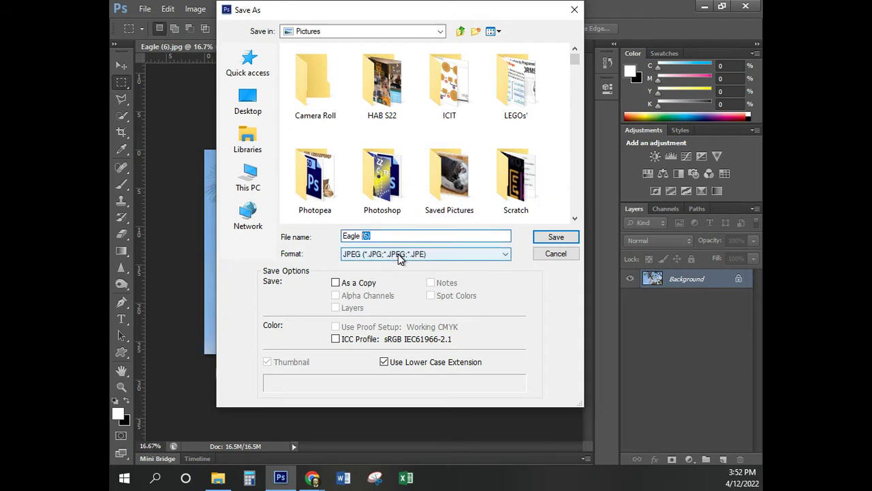
pyautogui.write('Video')
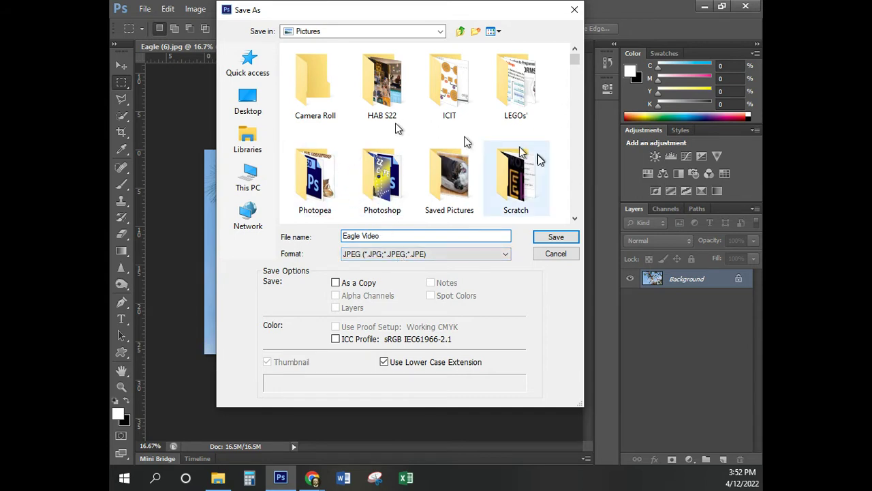
pyautogui.doubleClick(399, 188)
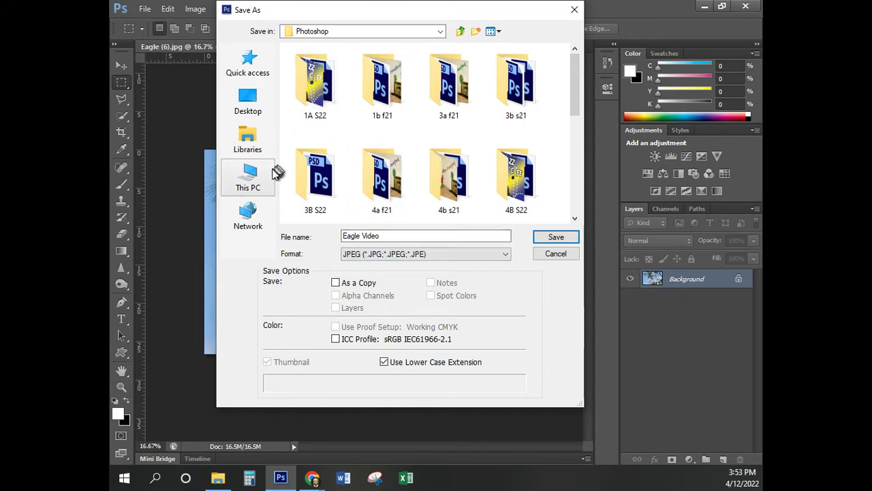
pyautogui.click(391, 254)
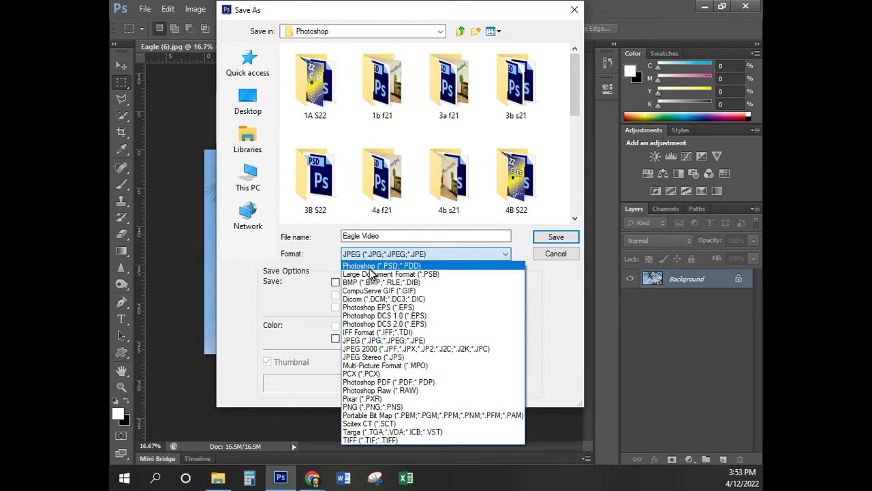
pyautogui.click(369, 266)
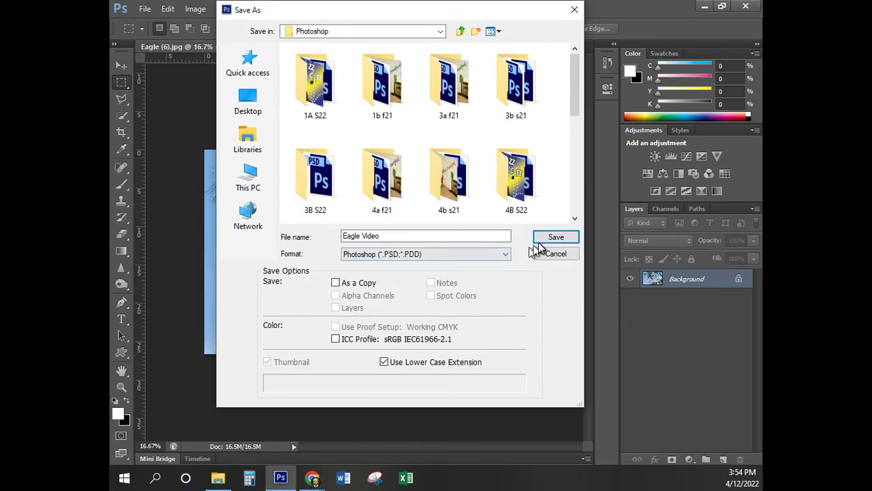
pyautogui.click(558, 237)
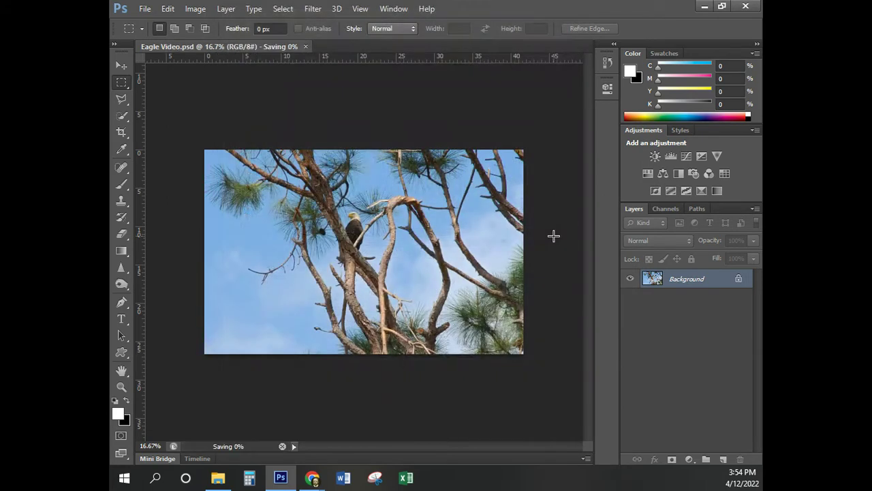
pyautogui.click(168, 52)
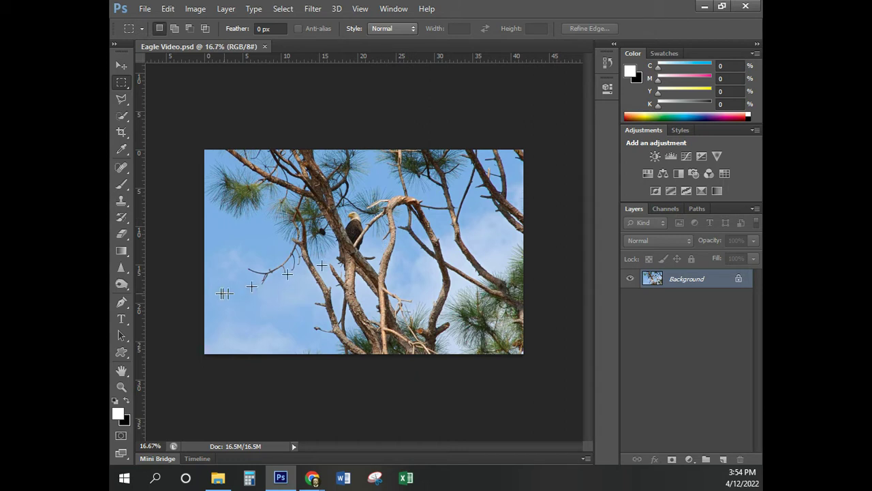
# Step: Zoom in on the eagle to 50% magnification with the Zoom tool
pyautogui.click(123, 390)
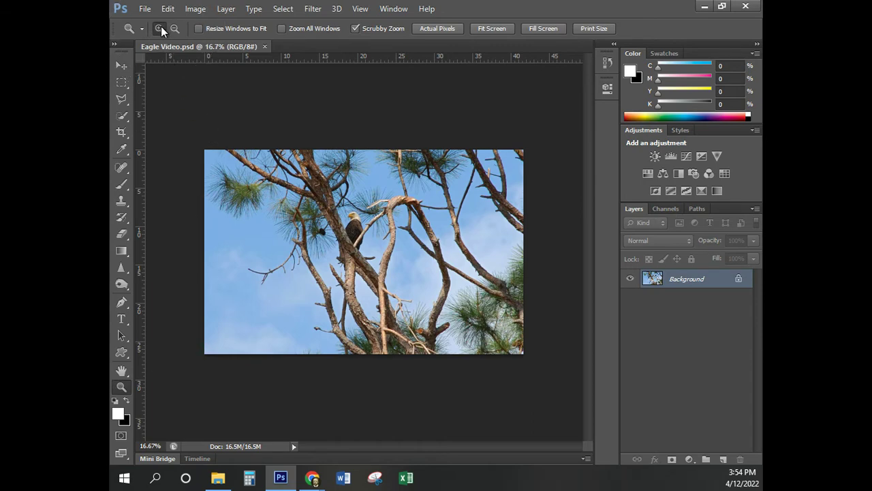
pyautogui.click(416, 295)
pyautogui.click(416, 294)
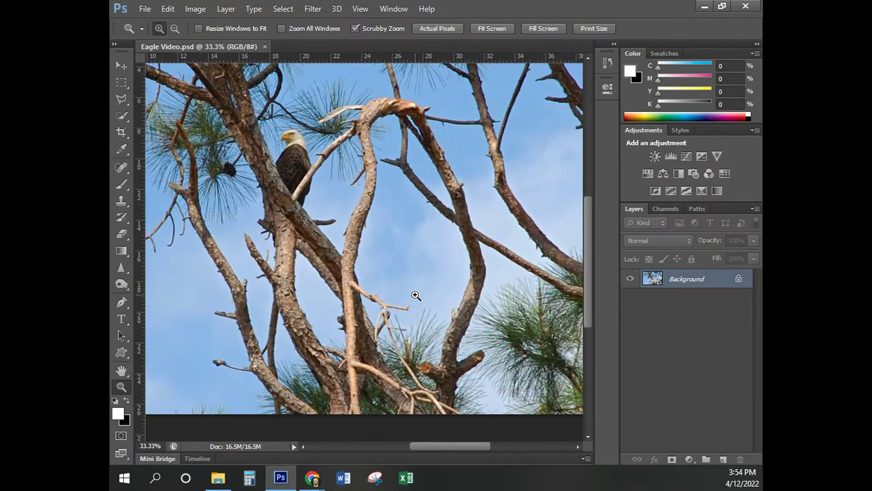
pyautogui.moveTo(590, 316); pyautogui.dragTo(589, 294)
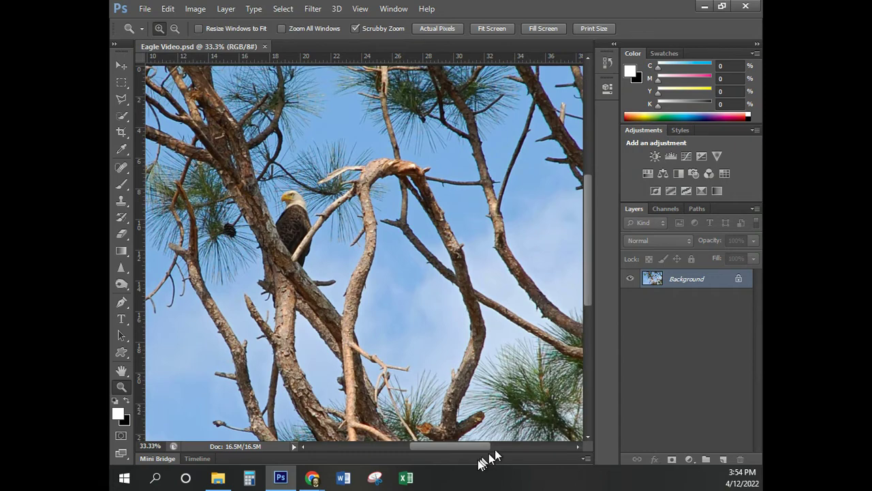
pyautogui.moveTo(466, 445); pyautogui.dragTo(447, 446)
pyautogui.click(440, 332)
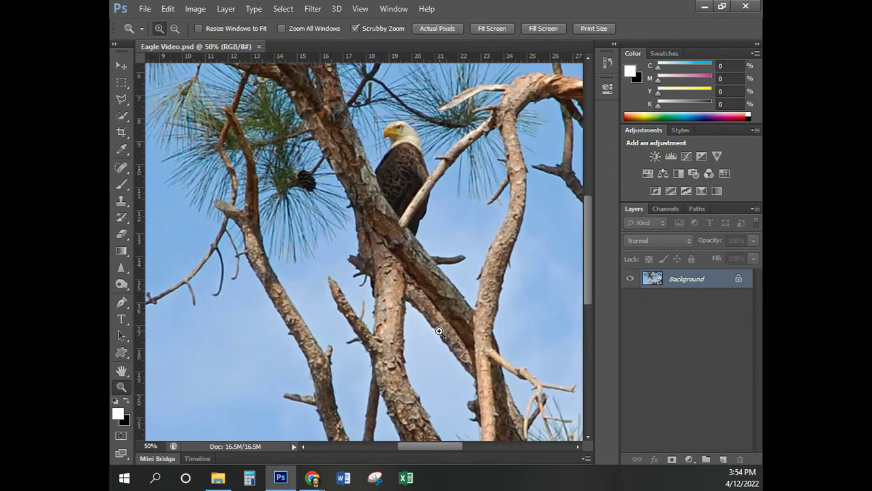
# Step: Zoom in to 66.67% and bring the eagle into view using the Navigator, then hide the Navigator
pyautogui.click(439, 332)
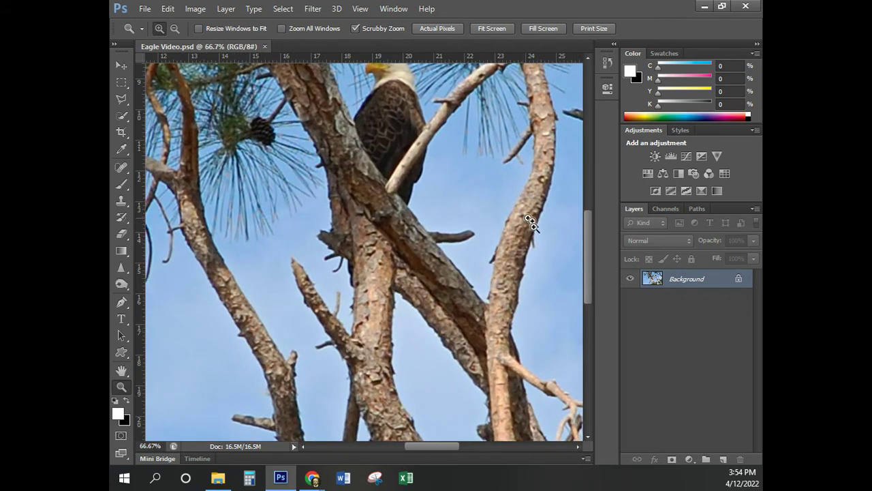
pyautogui.click(394, 8)
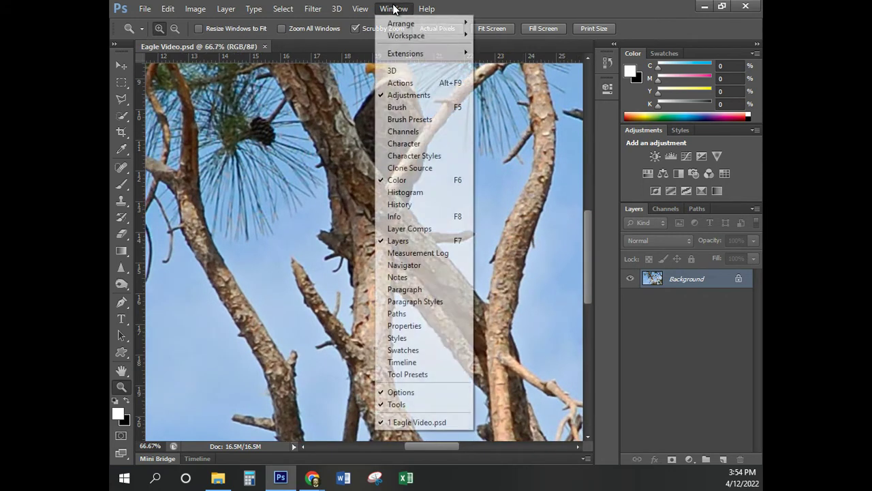
pyautogui.click(404, 265)
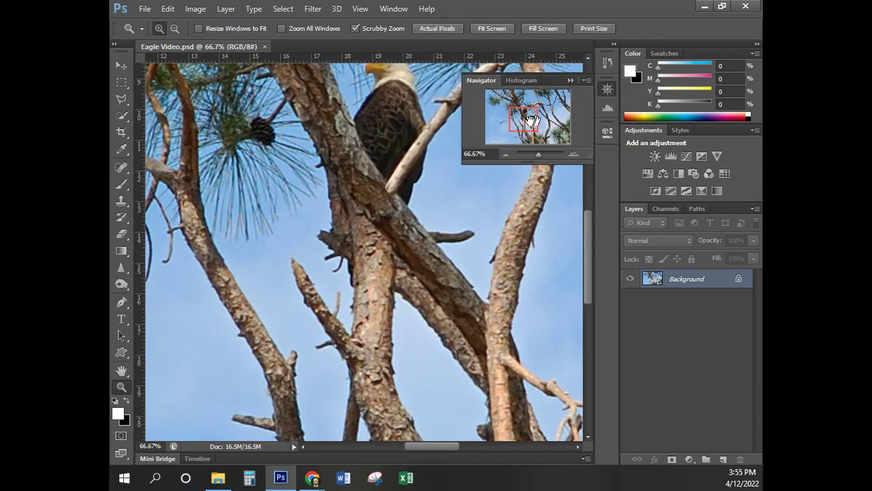
pyautogui.moveTo(515, 120)
pyautogui.mouseDown()
pyautogui.moveTo(521, 107)
pyautogui.moveTo(514, 111)
pyautogui.mouseUp()
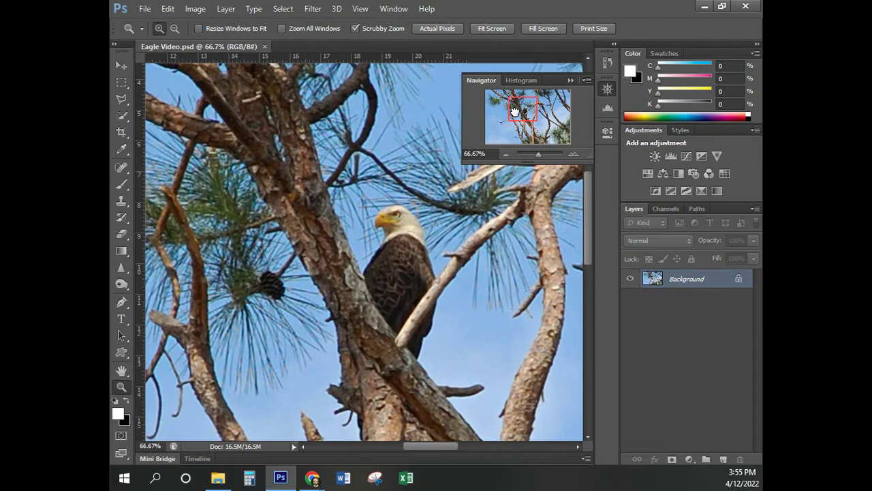
pyautogui.click(614, 91)
pyautogui.click(614, 91)
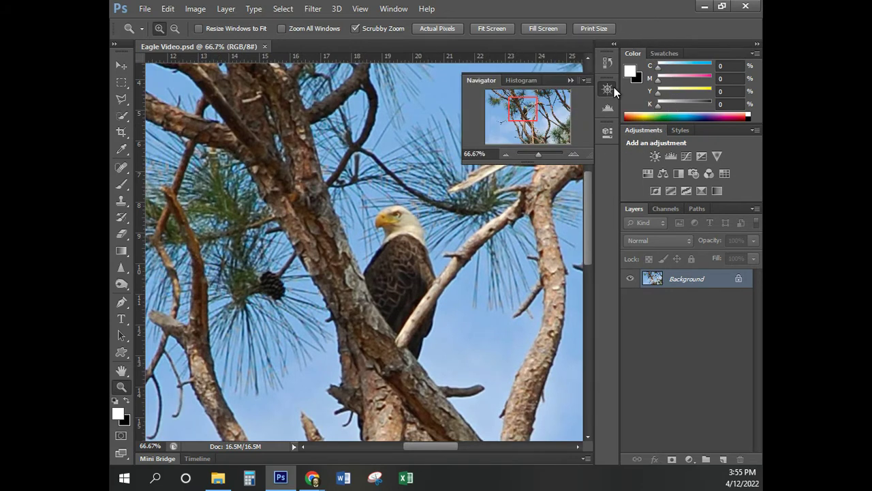
pyautogui.click(614, 90)
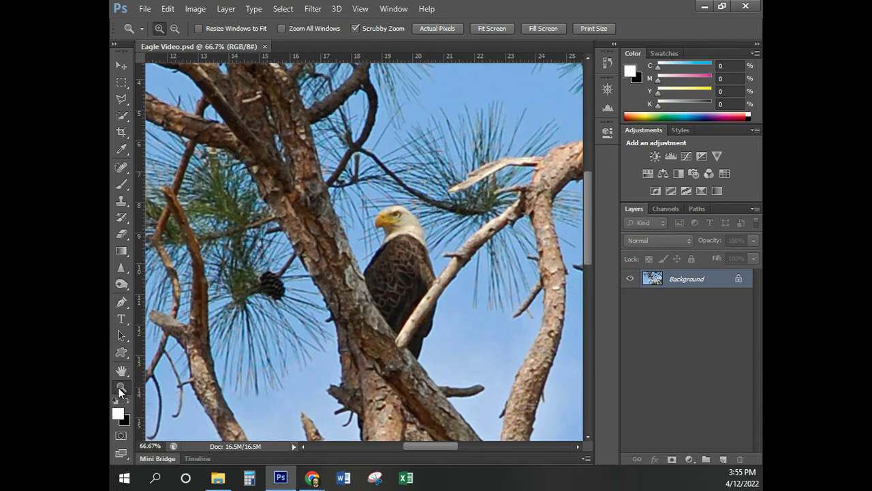
# Step: Zoom in to 3200% to examine the individual pixels, then set the magnification to 22.2%
pyautogui.moveTo(372, 311); pyautogui.dragTo(379, 292)
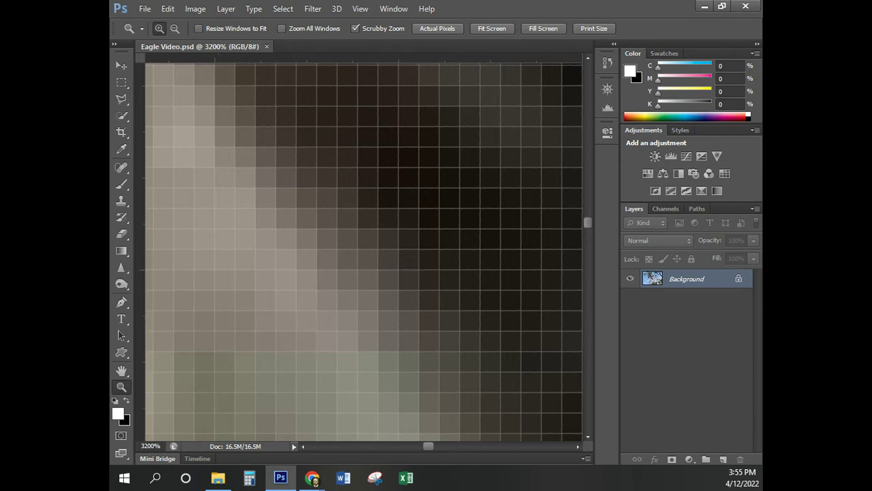
pyautogui.click(313, 478)
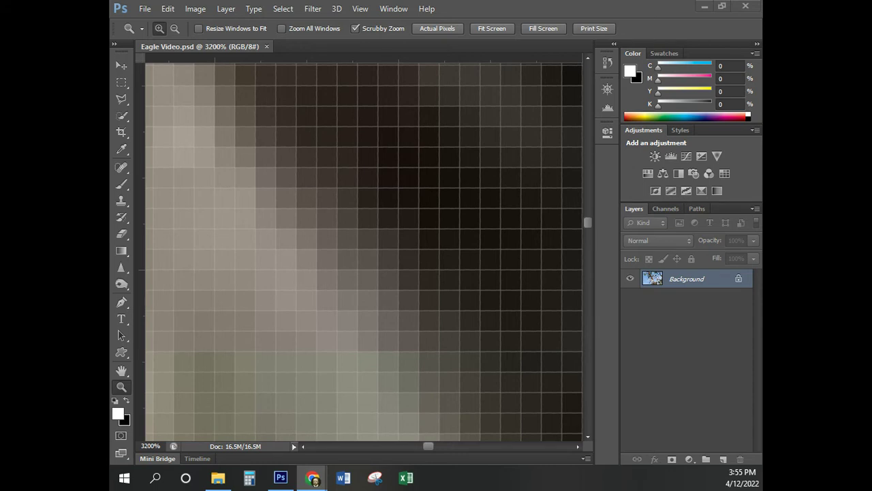
pyautogui.click(152, 446)
pyautogui.doubleClick(152, 446)
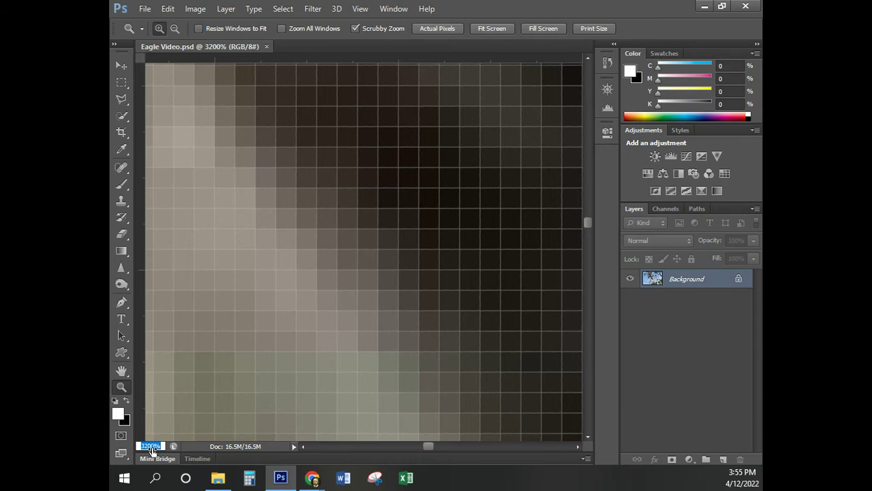
pyautogui.write('22.2')
pyautogui.press('Return')
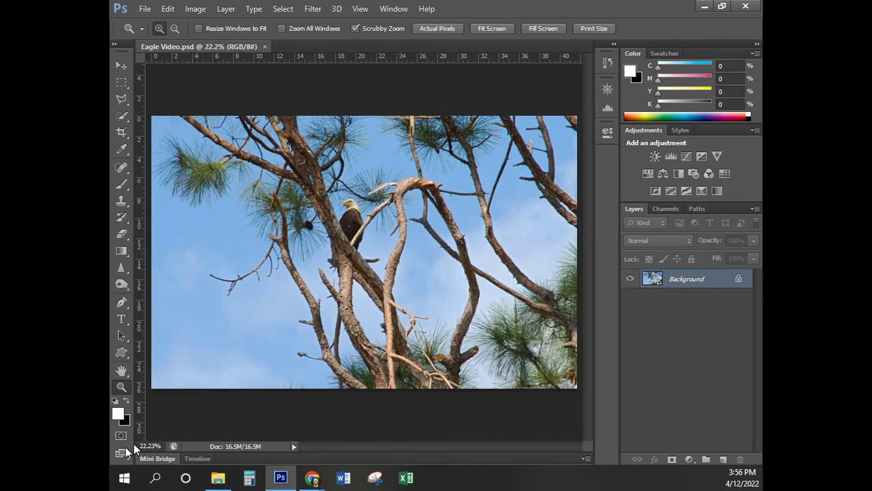
# Step: Zoom in on the lower branches to 100%, then set the magnification to 20%
pyautogui.click(336, 325)
pyautogui.click(336, 326)
pyautogui.click(336, 325)
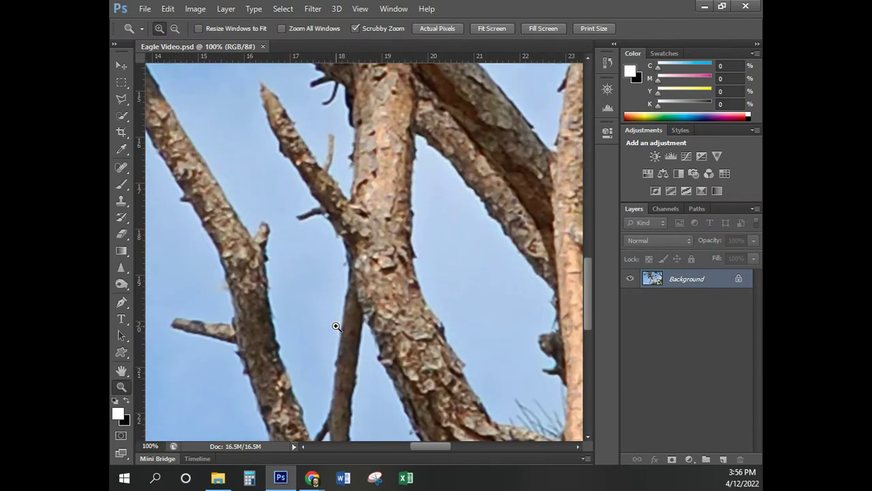
pyautogui.click(151, 444)
pyautogui.write('20')
pyautogui.press('Return')
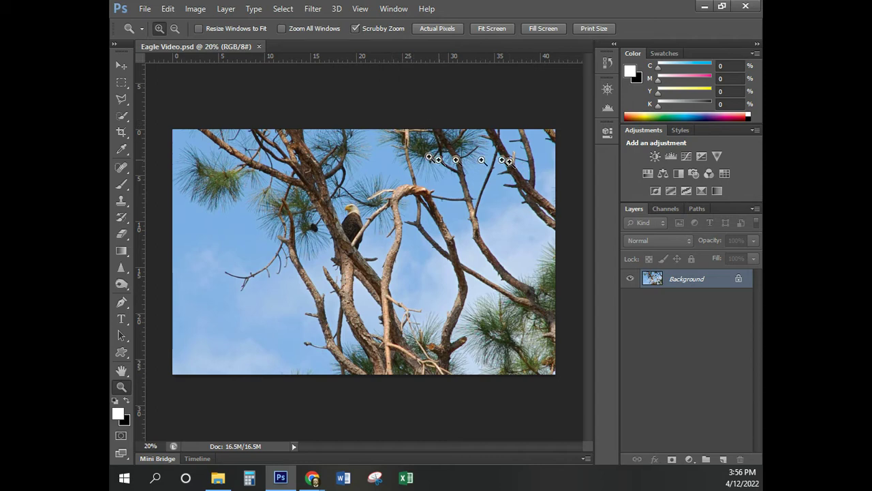
# Step: Activate the Crop tool with the Rule of Thirds overlay and bring up the crop grid on the photo
pyautogui.click(121, 135)
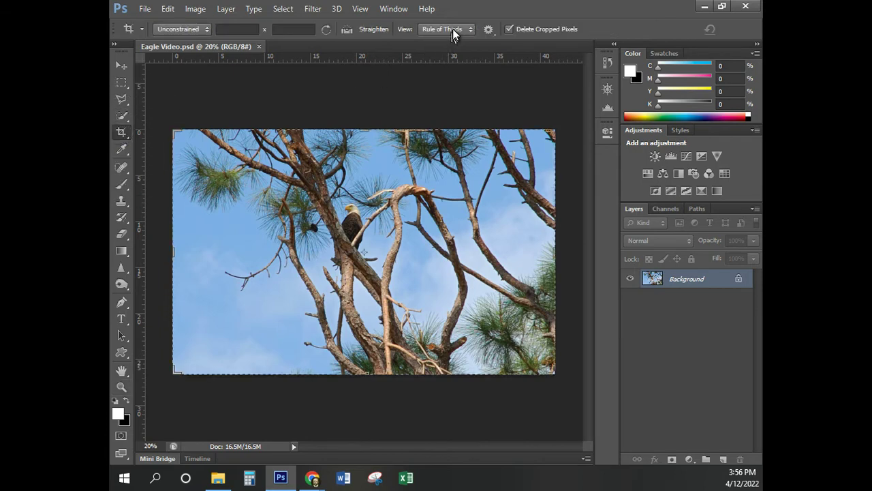
pyautogui.click(453, 29)
pyautogui.click(455, 43)
pyautogui.click(382, 99)
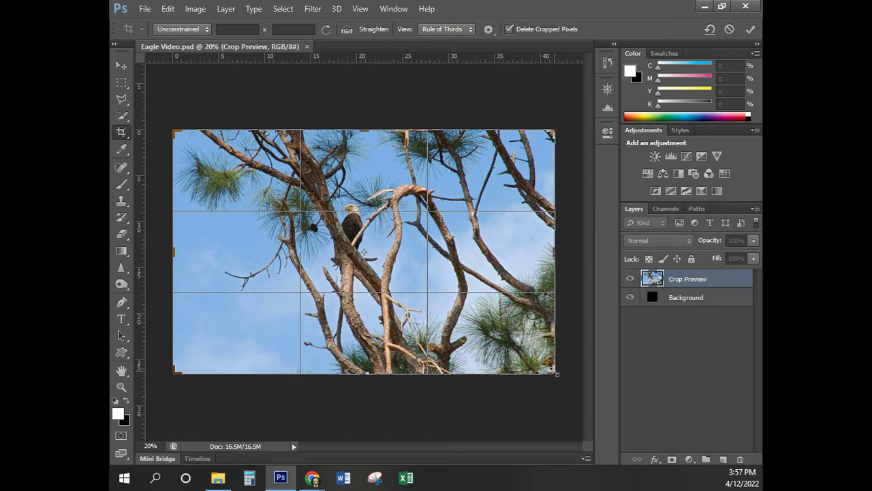
pyautogui.moveTo(555, 372); pyautogui.dragTo(501, 346)
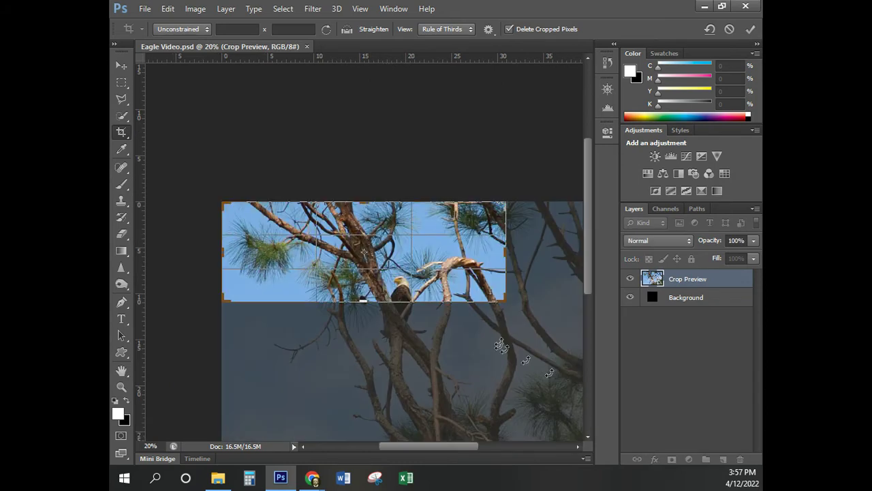
pyautogui.moveTo(507, 303); pyautogui.dragTo(546, 373)
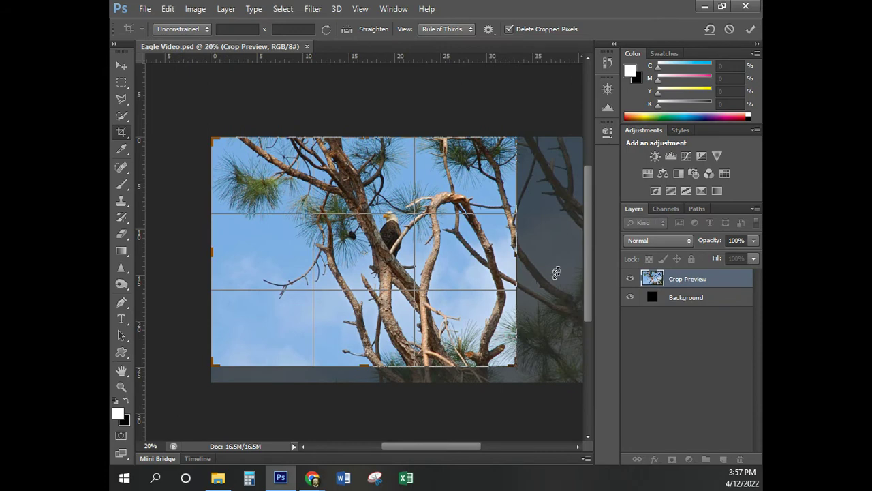
pyautogui.hotkey('ctrl', 'z')
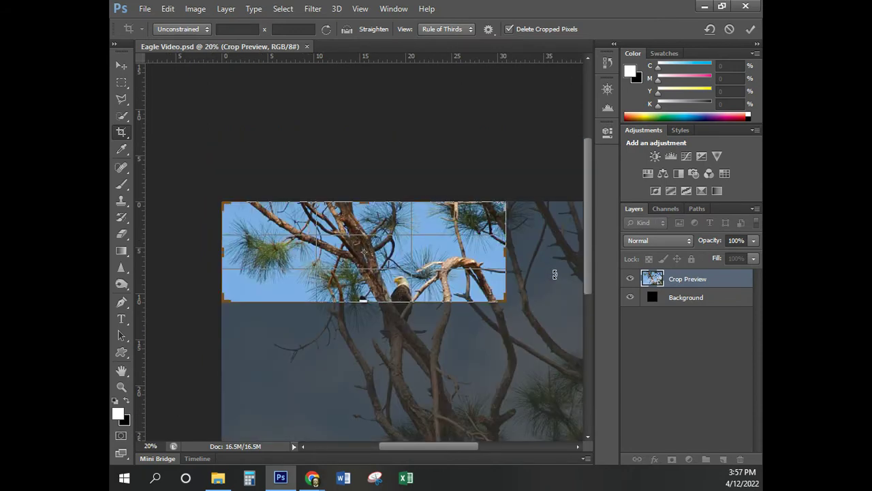
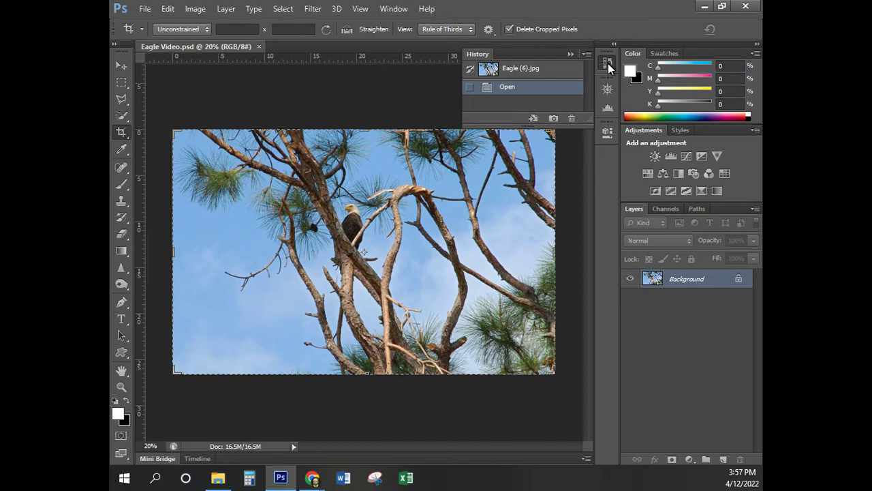
pyautogui.click(604, 63)
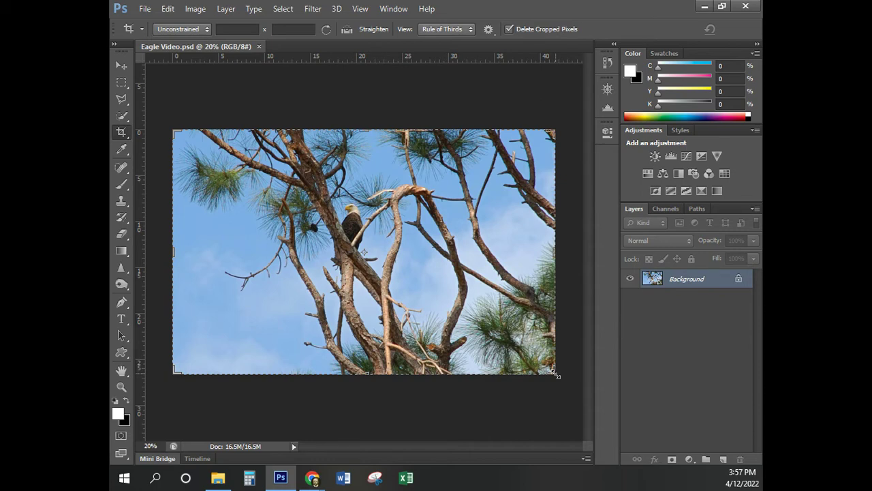
# Step: Crop the photo to about 29 by 19 ruler units, with the eagle at the upper-right Rule of Thirds intersection
pyautogui.moveTo(553, 372); pyautogui.dragTo(491, 351)
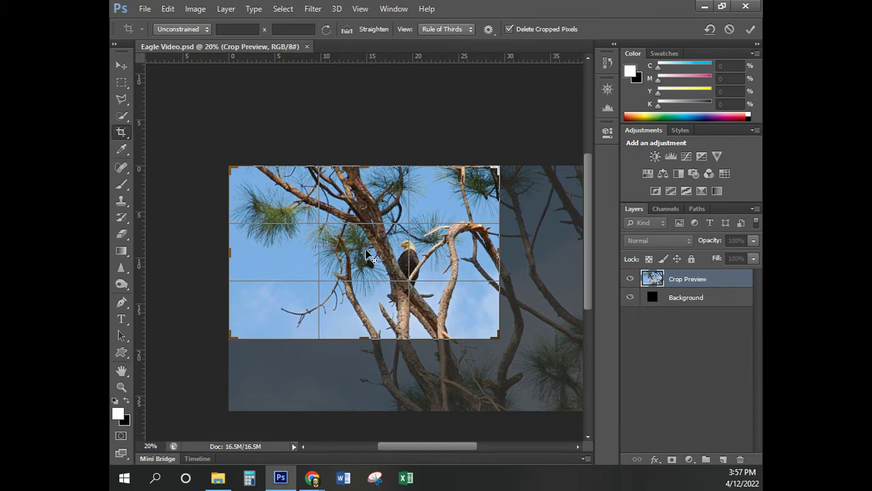
pyautogui.moveTo(366, 253); pyautogui.dragTo(383, 229)
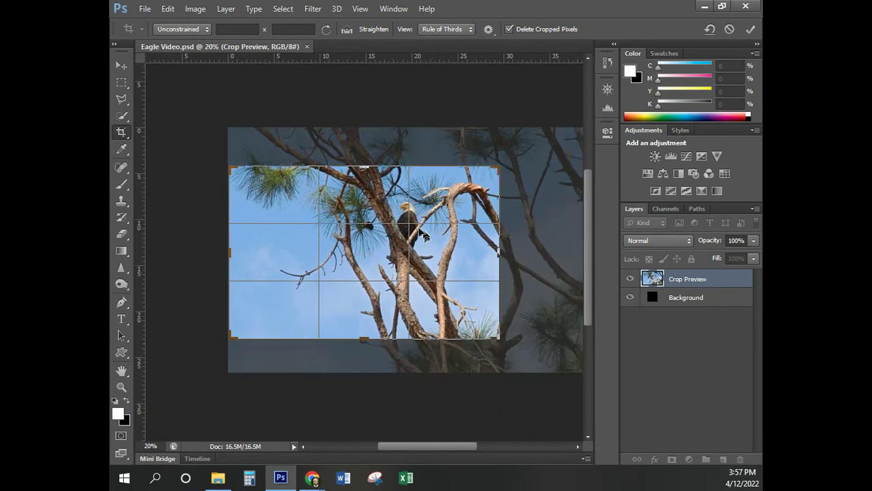
pyautogui.moveTo(243, 214)
pyautogui.mouseDown()
pyautogui.moveTo(259, 214)
pyautogui.moveTo(246, 217)
pyautogui.mouseUp()
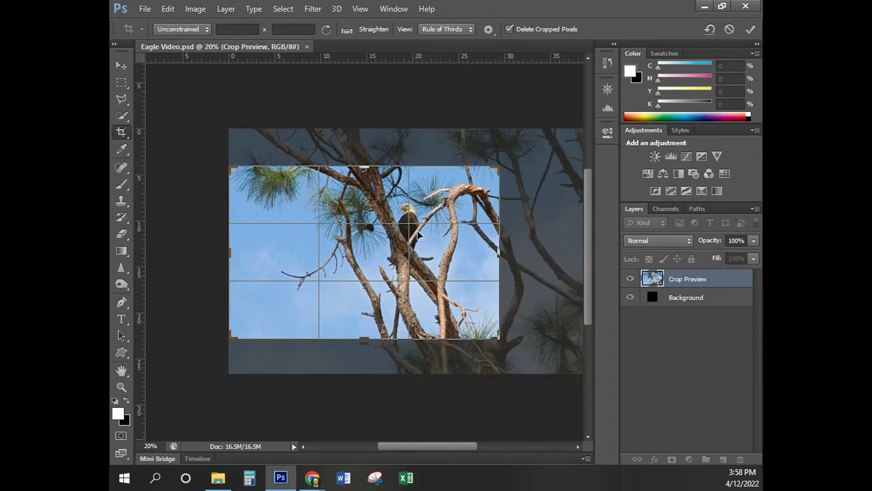
pyautogui.moveTo(422, 262)
pyautogui.mouseDown()
pyautogui.moveTo(422, 282)
pyautogui.moveTo(421, 262)
pyautogui.mouseUp()
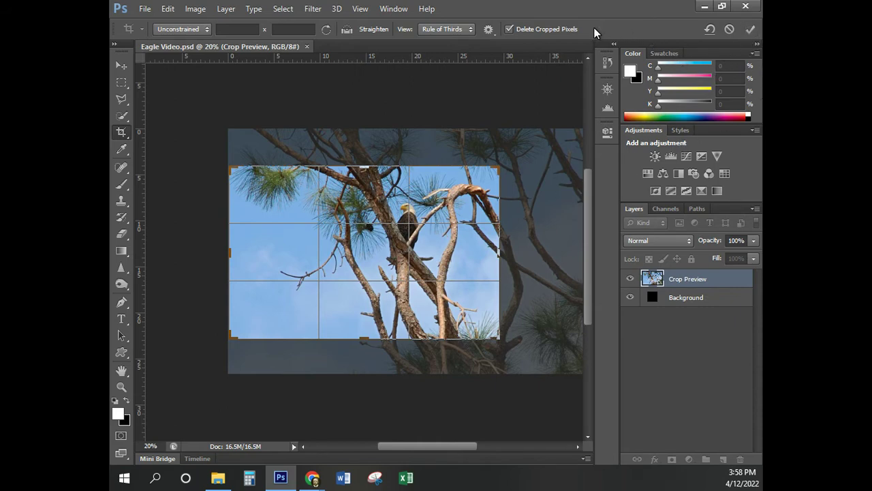
pyautogui.press('Return')
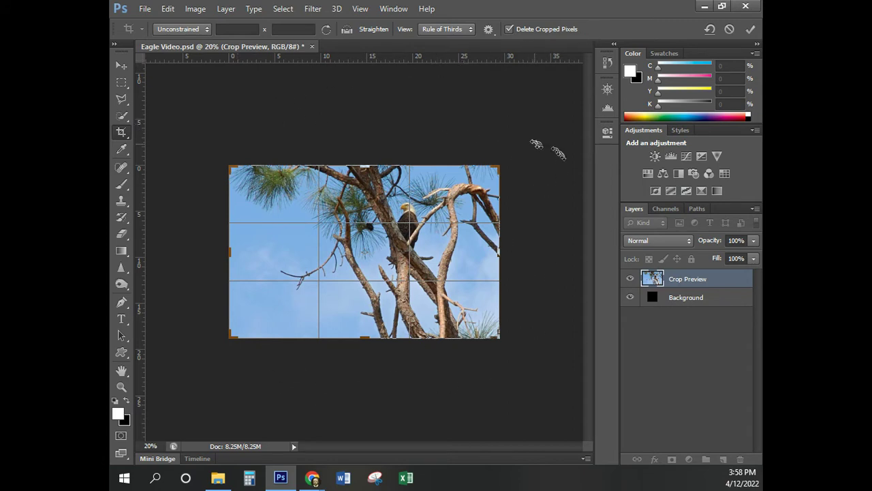
pyautogui.click(607, 62)
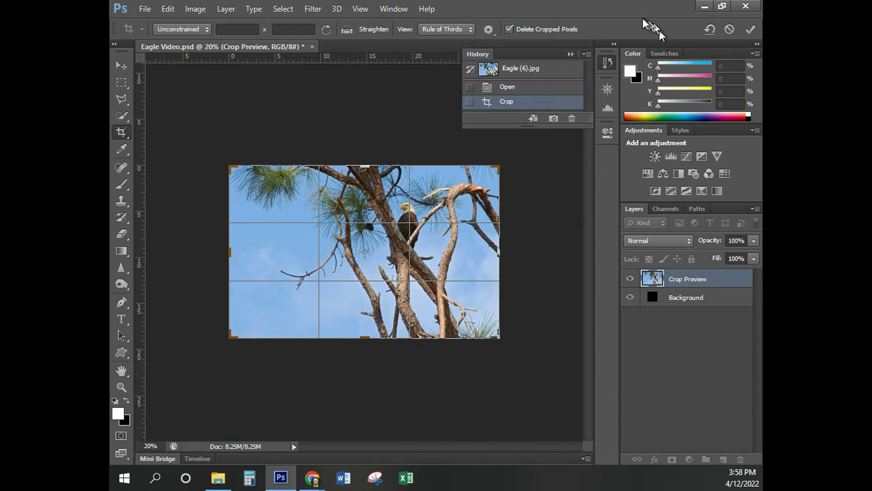
pyautogui.click(750, 28)
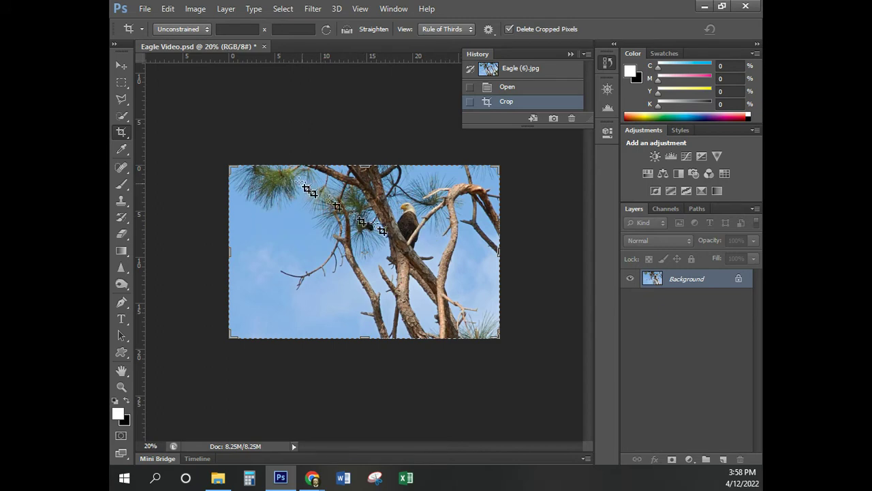
# Step: Switch to the Move tool, hide the History, and save the cropped Eagle Video document
pyautogui.click(120, 68)
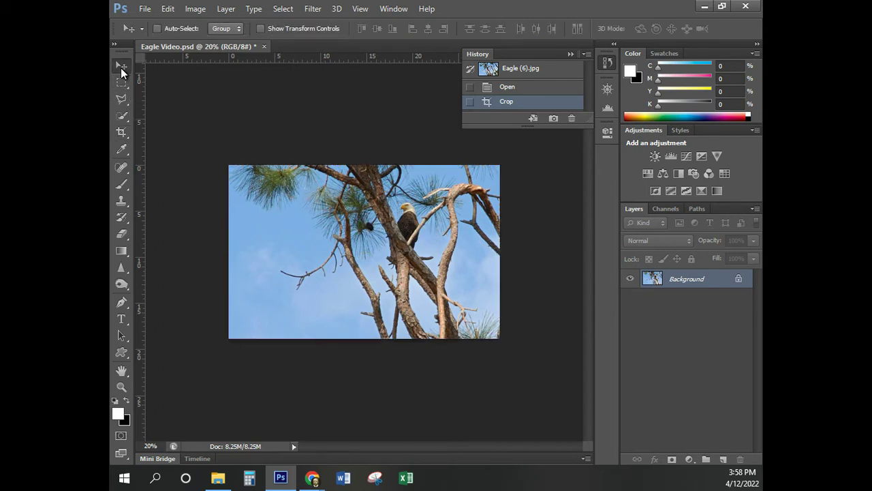
pyautogui.click(606, 63)
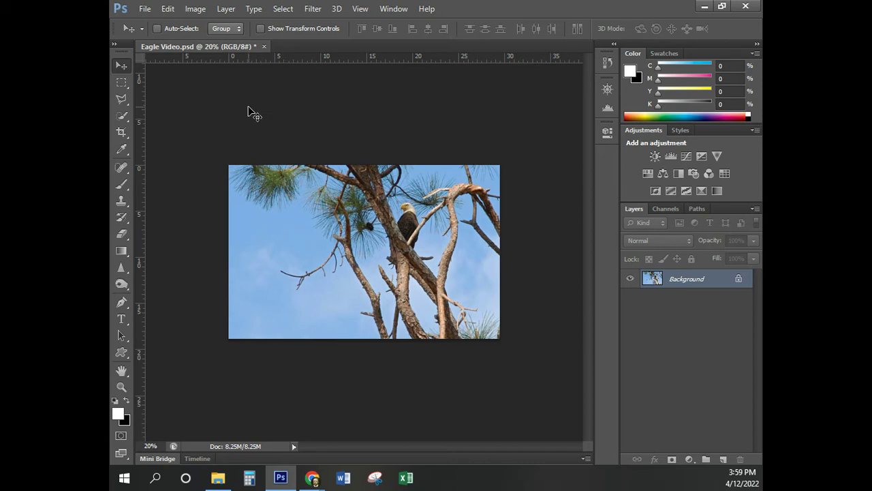
pyautogui.hotkey('ctrl', 's')
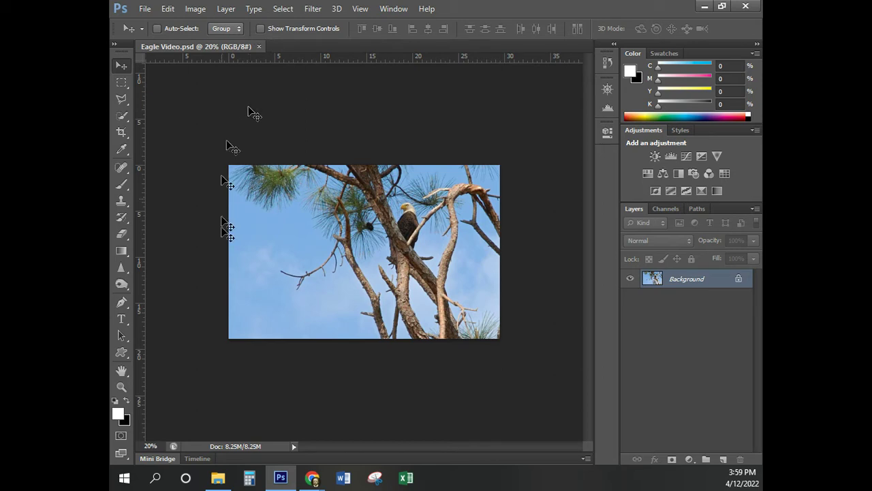
pyautogui.click(228, 446)
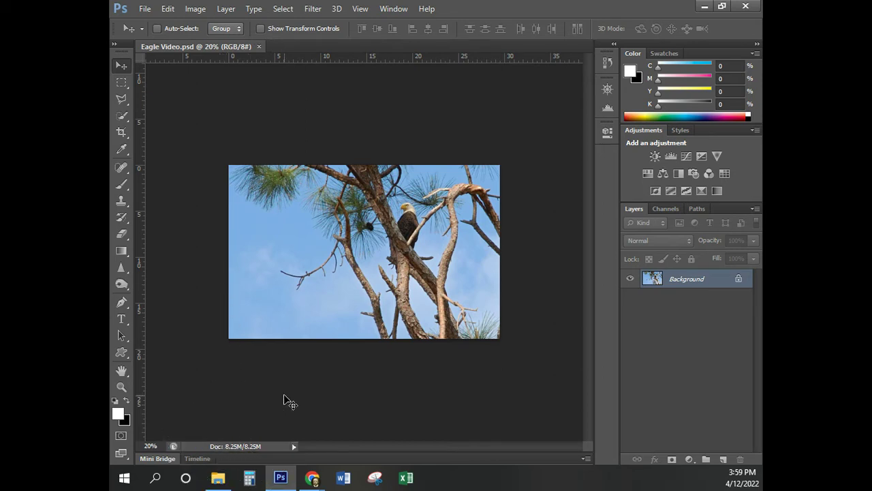
pyautogui.click(452, 406)
# Step: Select the entire canvas and swap the foreground and background colors to make black the foreground color
pyautogui.click(283, 9)
pyautogui.click(287, 22)
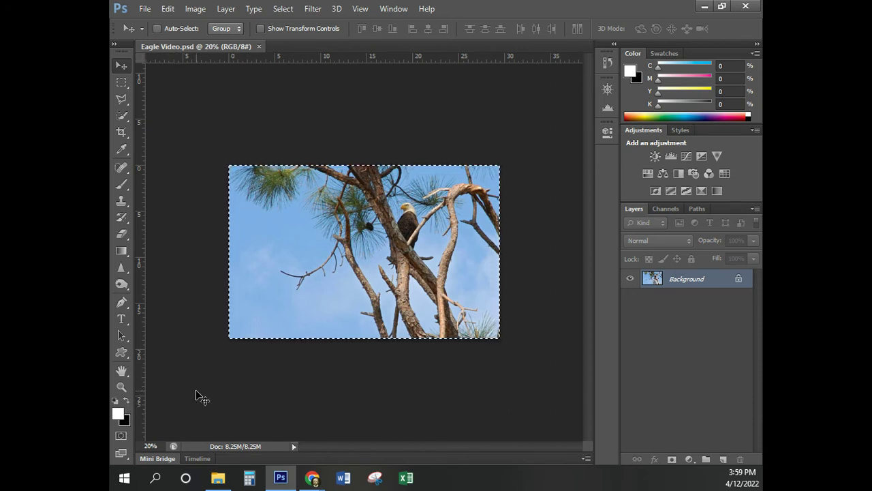
pyautogui.press('x')
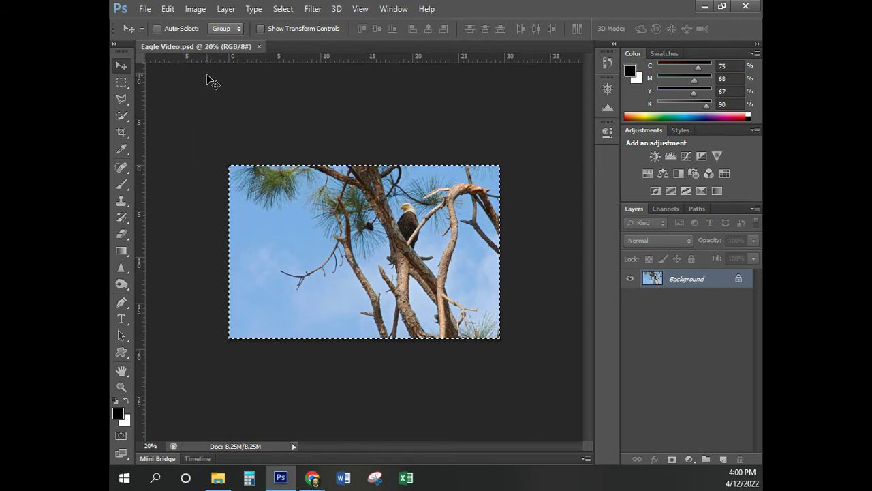
# Step: Stroke the selected canvas edge with a 75 px black border, centered, in Normal mode at 100% opacity
pyautogui.click(169, 9)
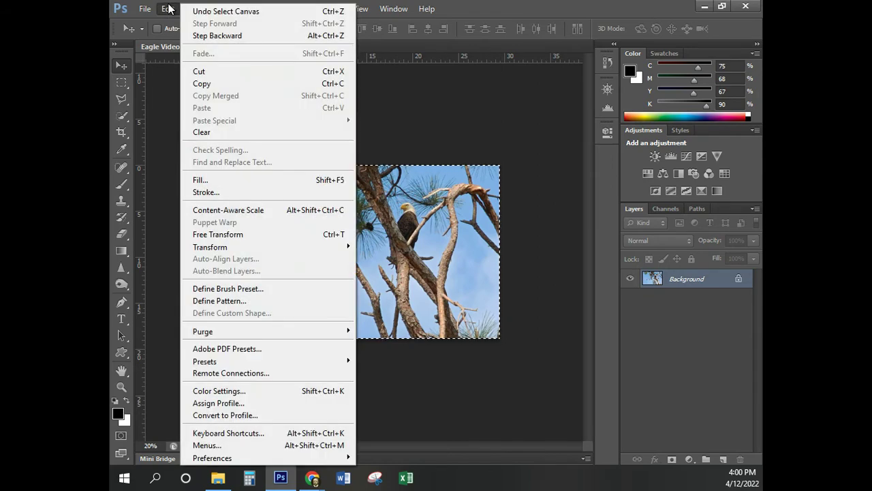
pyautogui.click(202, 191)
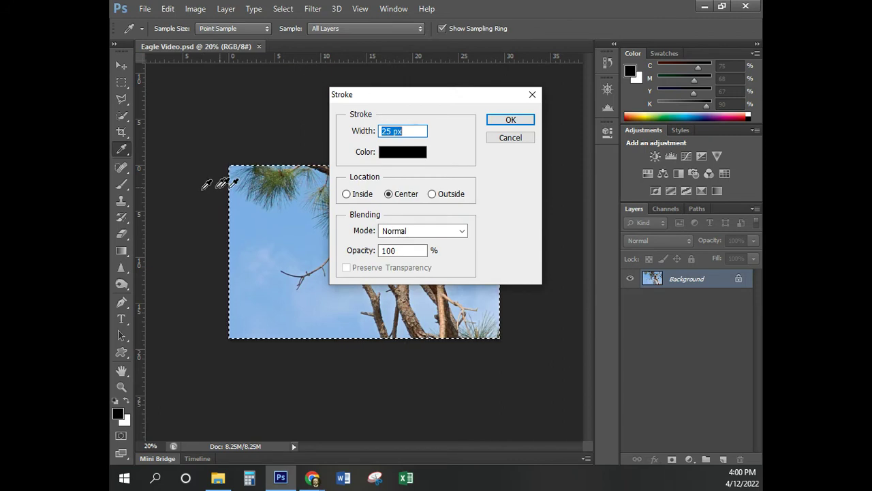
pyautogui.click(398, 131)
pyautogui.doubleClick(399, 131)
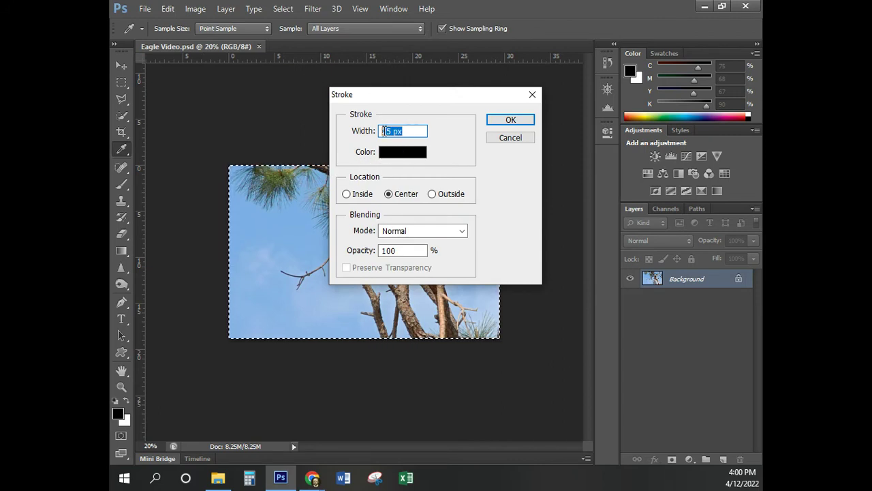
pyautogui.write('75')
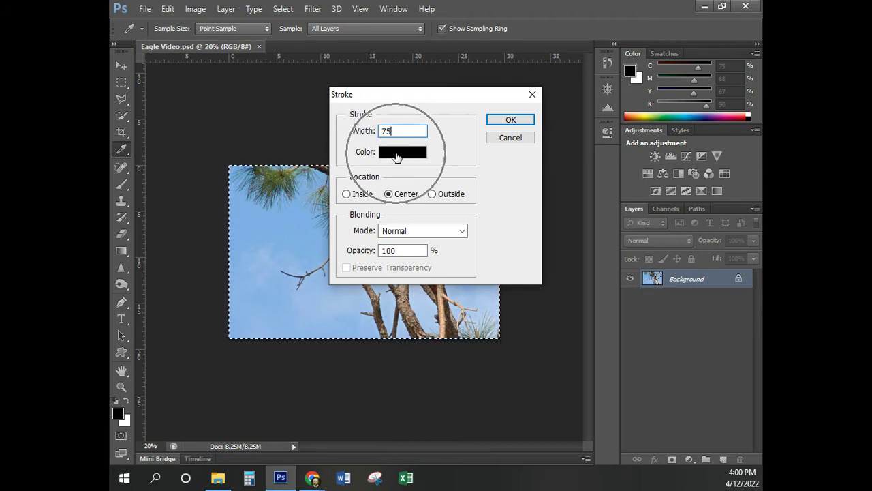
pyautogui.click(511, 120)
pyautogui.press('v')
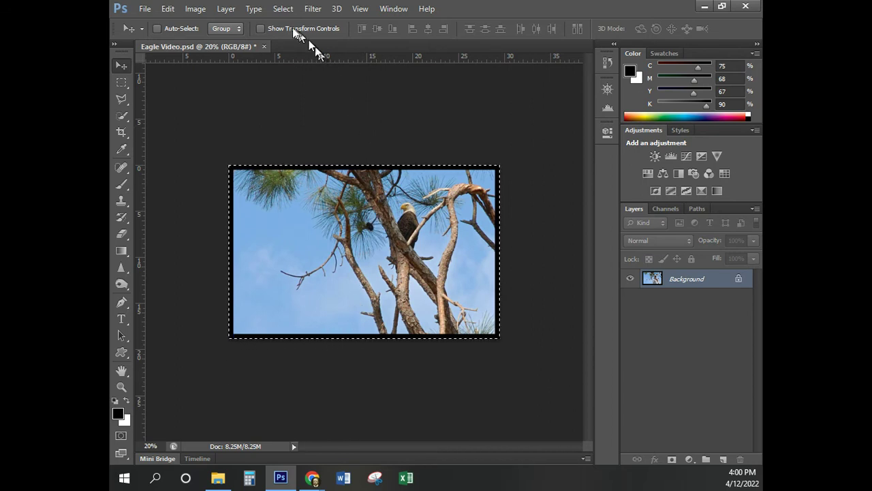
# Step: Modify the canvas selection into a border selection 50 pixels wide
pyautogui.click(284, 9)
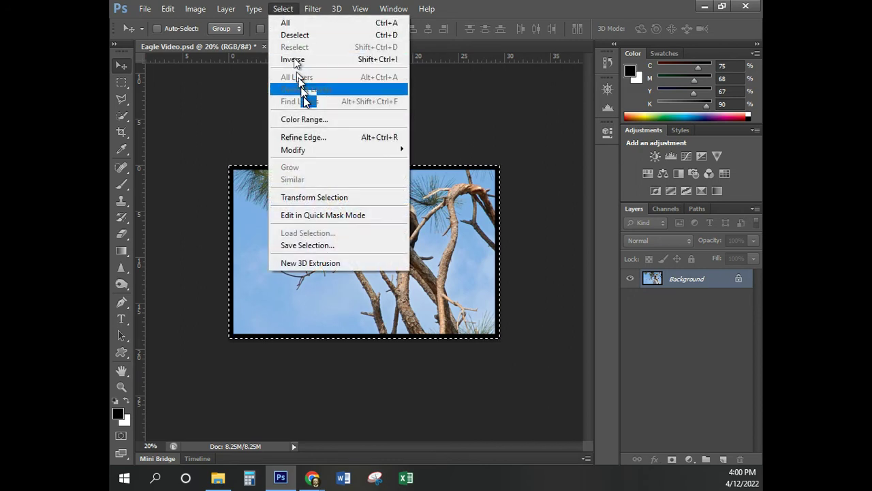
pyautogui.moveTo(317, 149)
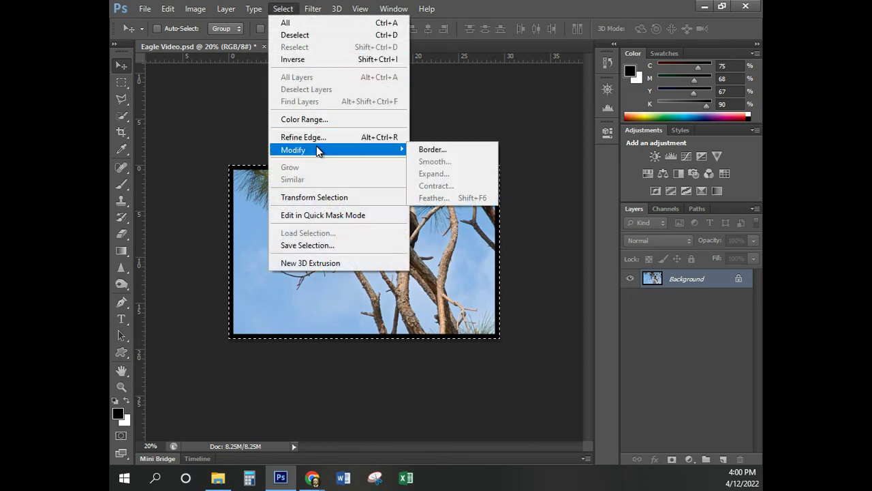
pyautogui.click(416, 148)
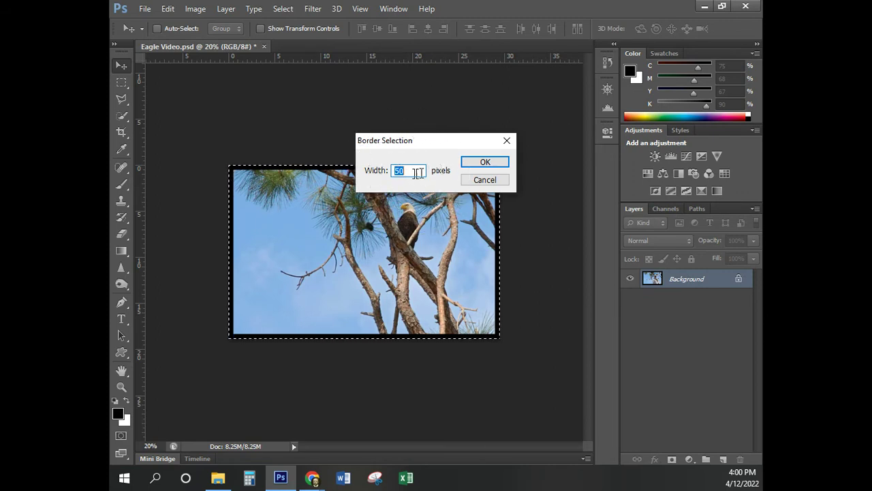
pyautogui.click(476, 164)
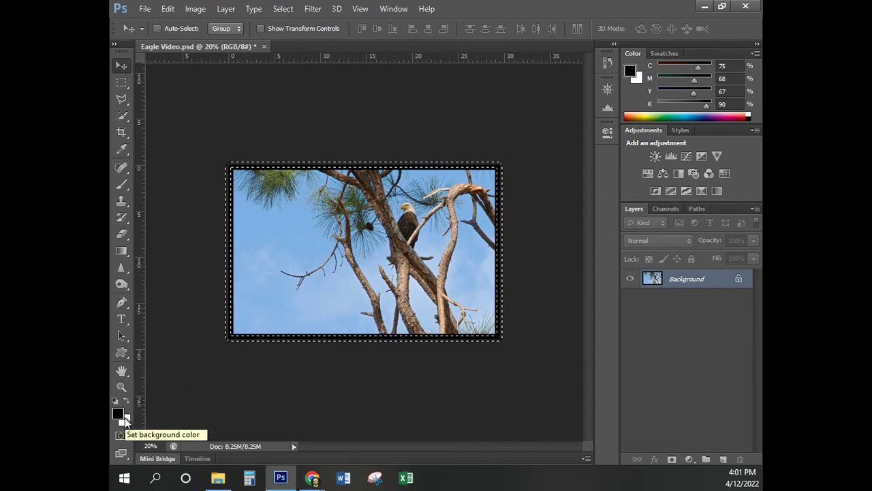
# Step: Make white the foreground color and apply a centered 25 px white stroke to the border selection
pyautogui.press('x')
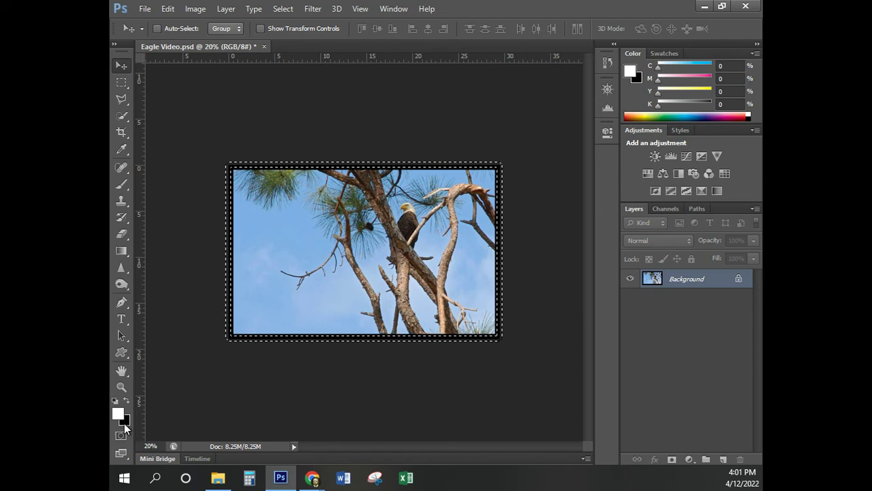
pyautogui.click(167, 10)
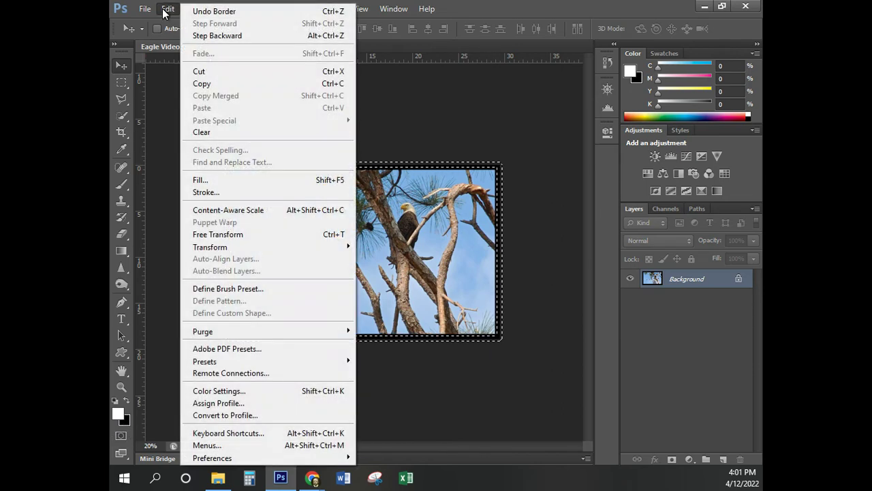
pyautogui.click(218, 193)
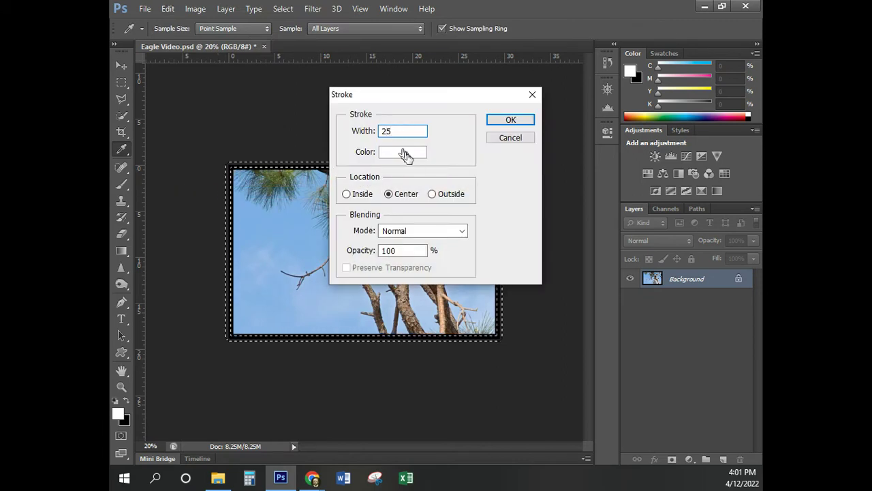
pyautogui.click(402, 156)
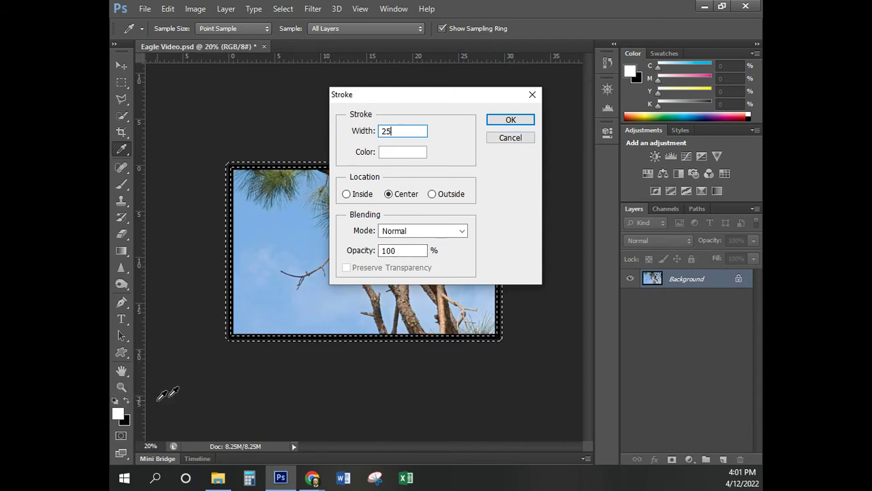
pyautogui.click(511, 121)
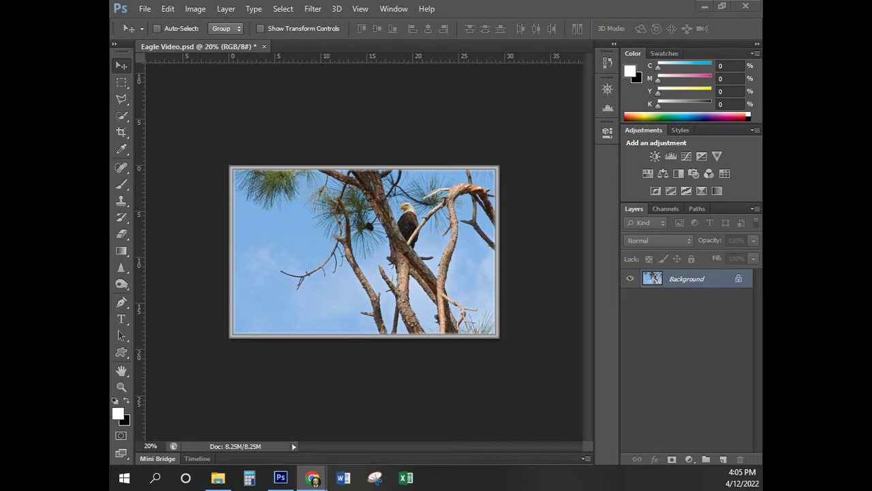
# Step: Deselect the border selection around the photo
pyautogui.click(430, 166)
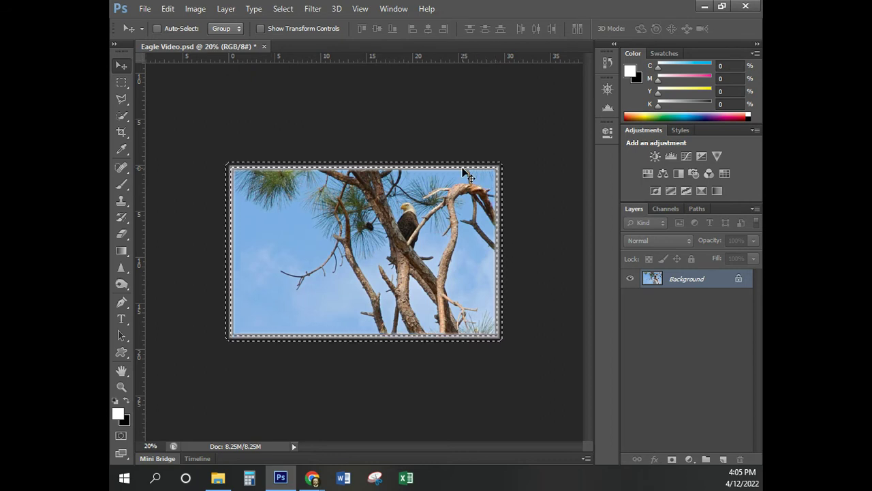
pyautogui.click(288, 12)
pyautogui.click(289, 34)
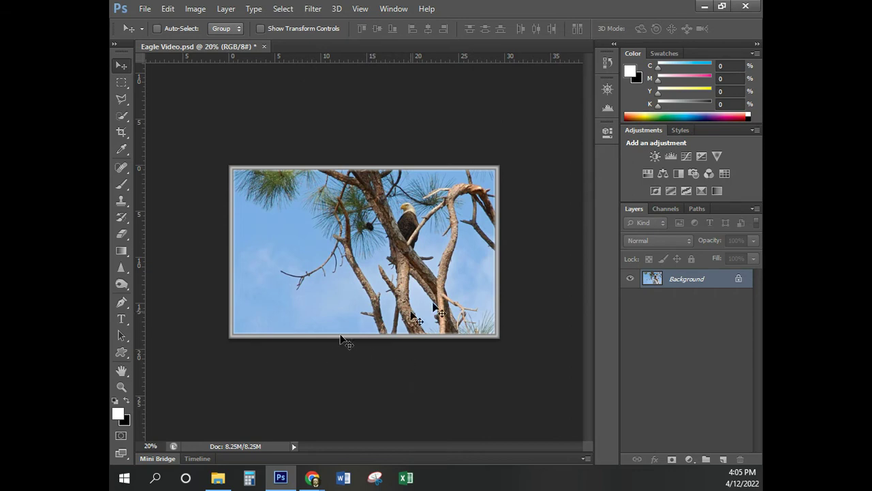
# Step: Step back through the History to the Select Canvas state, and return forward to the final Deselect state
pyautogui.click(607, 62)
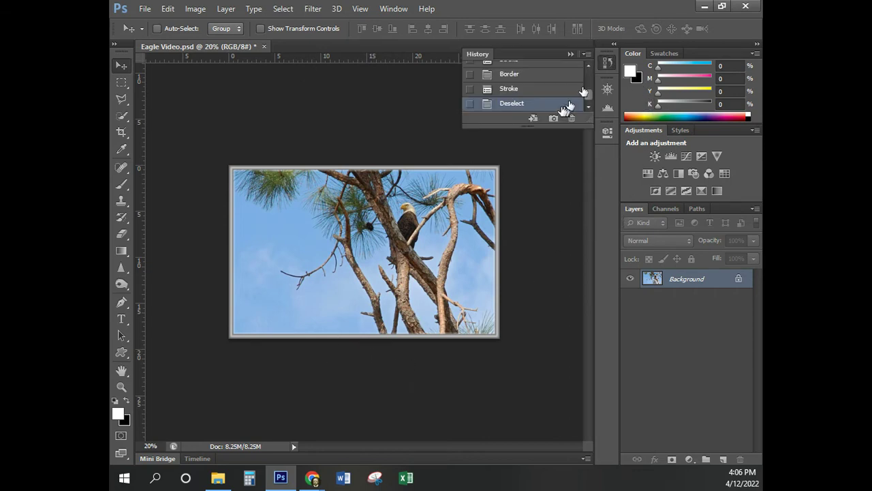
pyautogui.click(538, 93)
pyautogui.click(538, 75)
pyautogui.scroll(1, 538, 80)
pyautogui.click(537, 78)
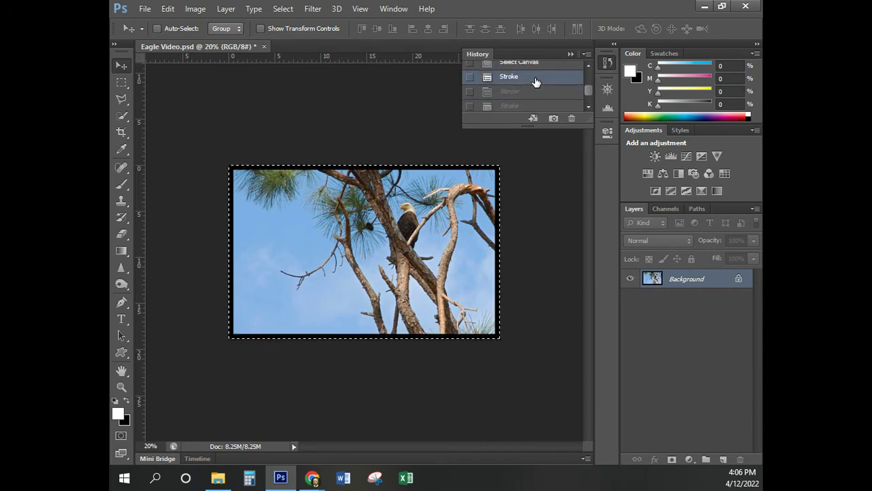
pyautogui.click(535, 66)
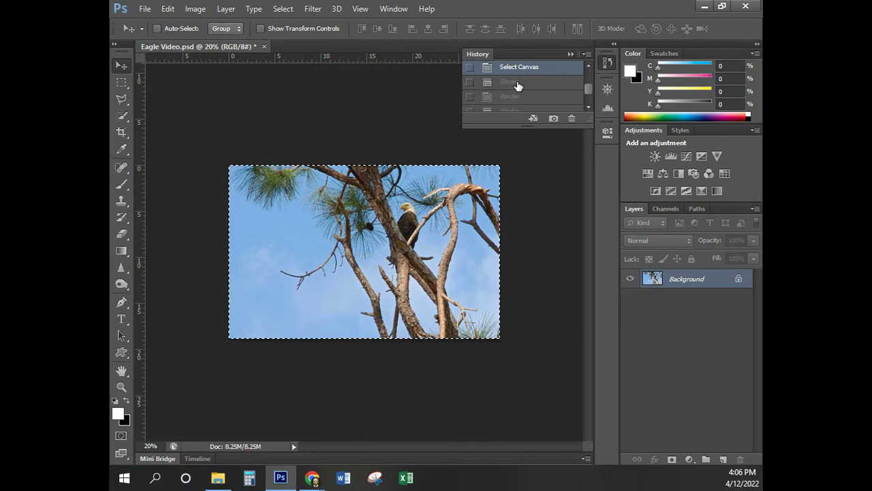
pyautogui.click(518, 82)
pyautogui.click(518, 97)
pyautogui.click(520, 95)
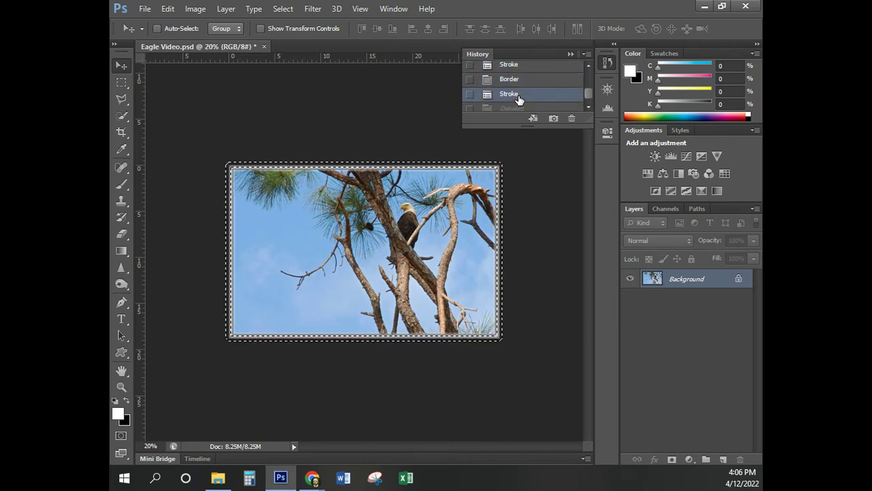
pyautogui.click(523, 106)
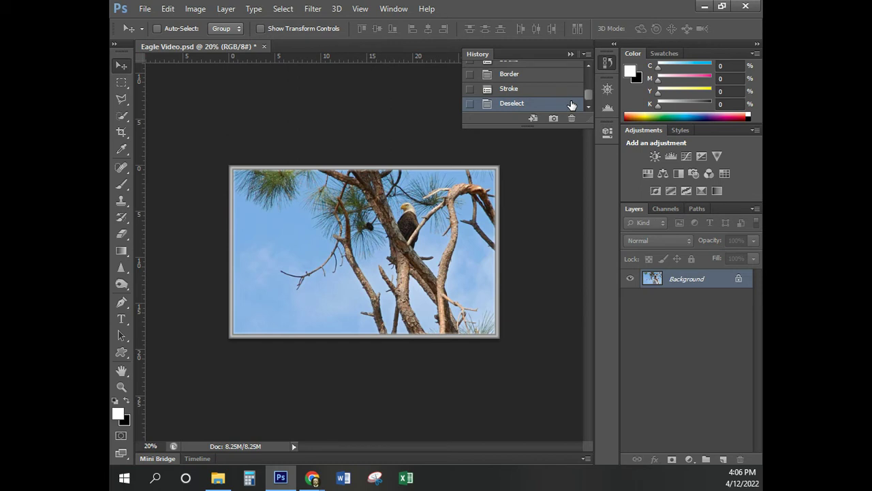
# Step: Save the bordered Eagle Video document and hide the History
pyautogui.hotkey('ctrl', 's')
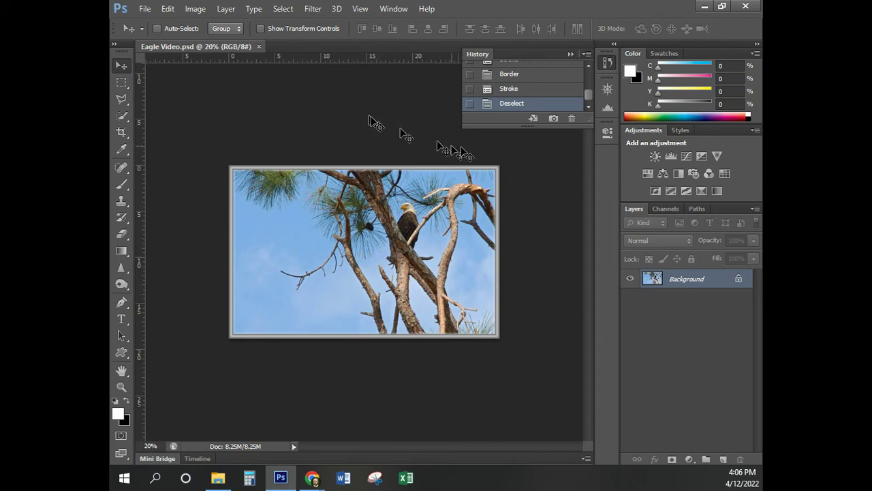
pyautogui.click(606, 65)
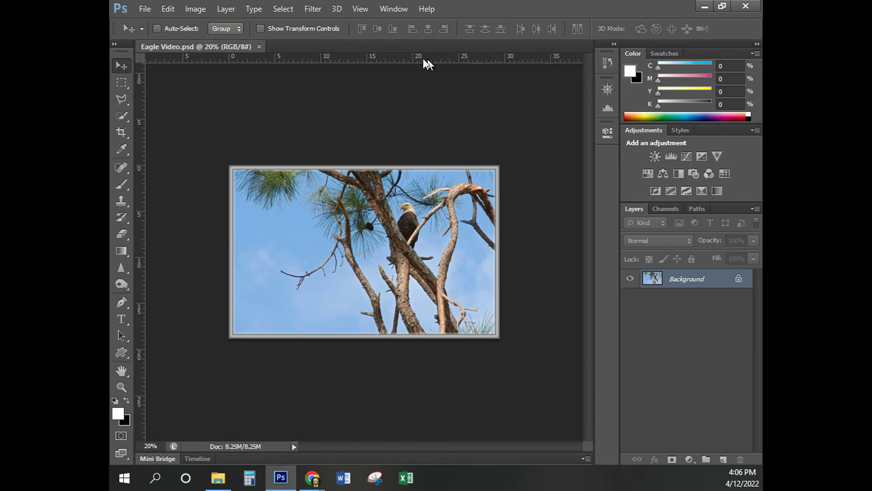
# Step: Resize the image to a document height of 4 inches with proportions constrained, and fit it on screen
pyautogui.click(196, 9)
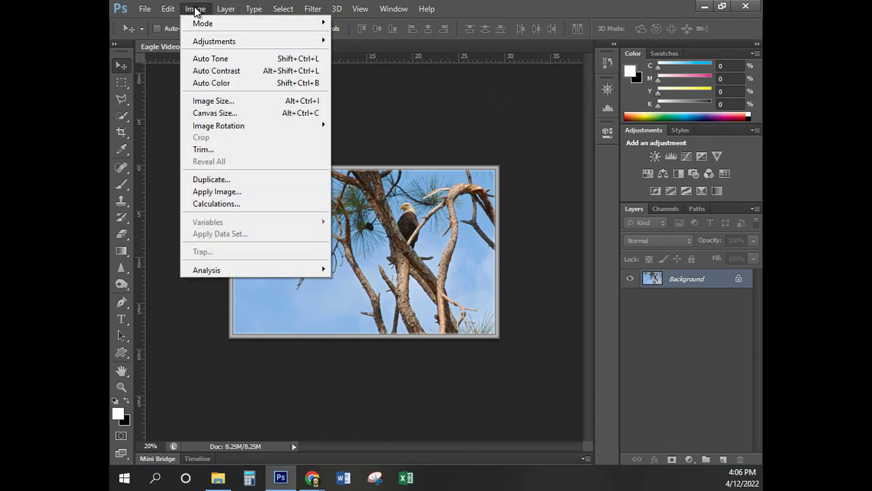
pyautogui.click(218, 102)
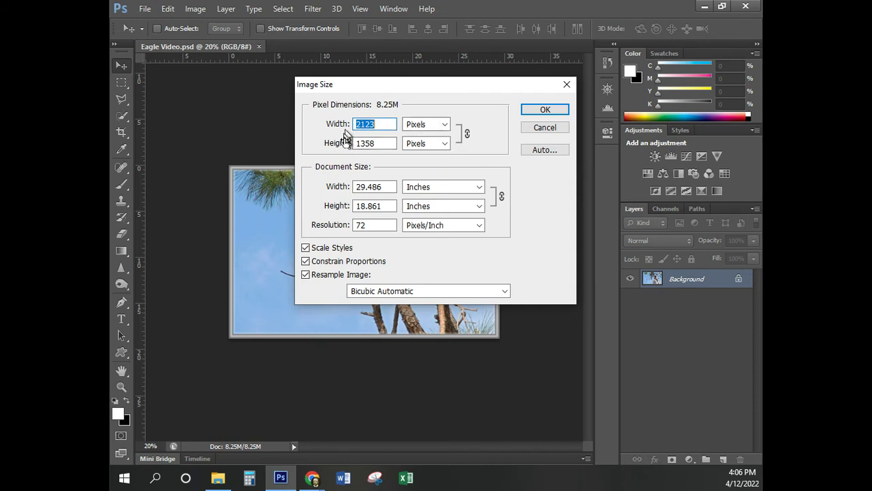
pyautogui.doubleClick(379, 124)
pyautogui.doubleClick(379, 124)
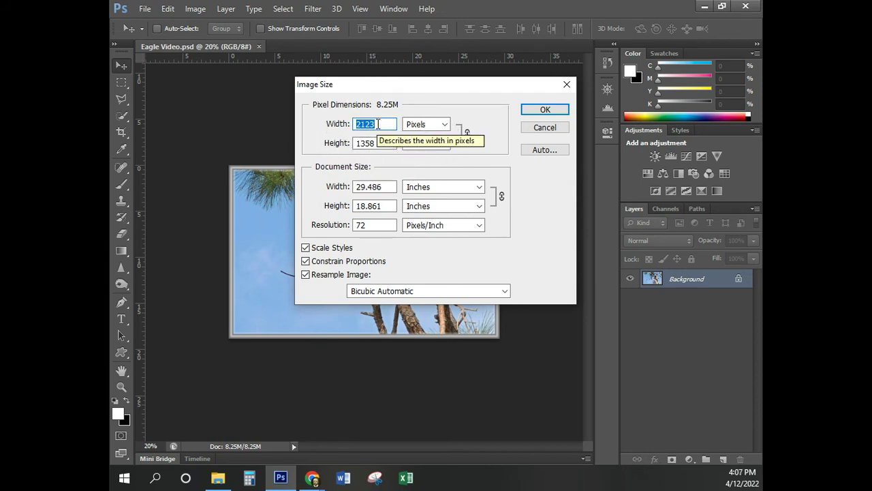
pyautogui.click(318, 105)
pyautogui.doubleClick(377, 125)
pyautogui.click(401, 132)
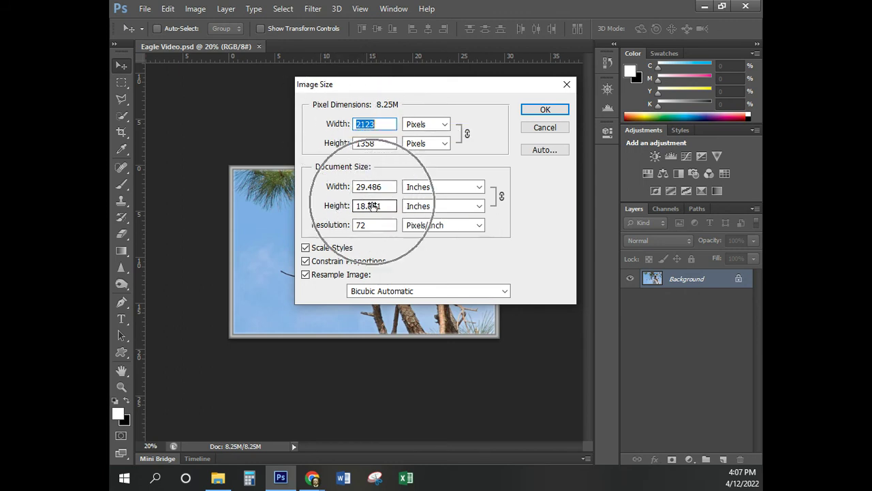
pyautogui.moveTo(385, 206); pyautogui.dragTo(347, 202)
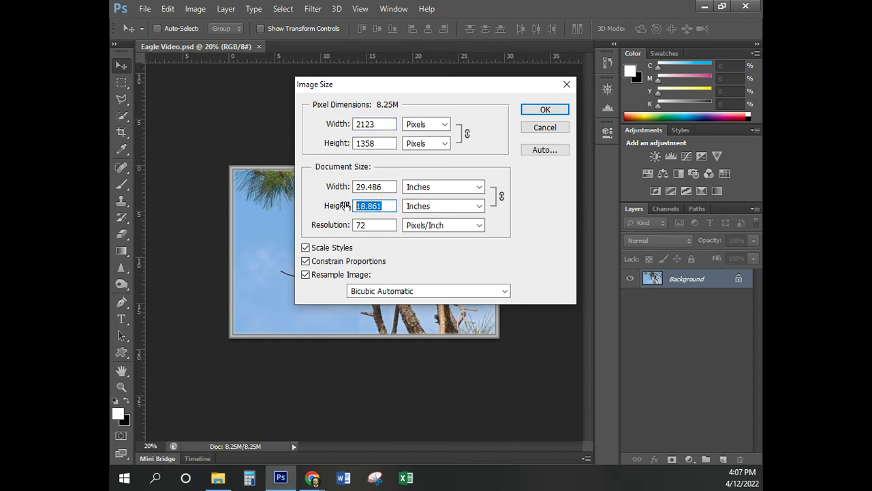
pyautogui.write('4')
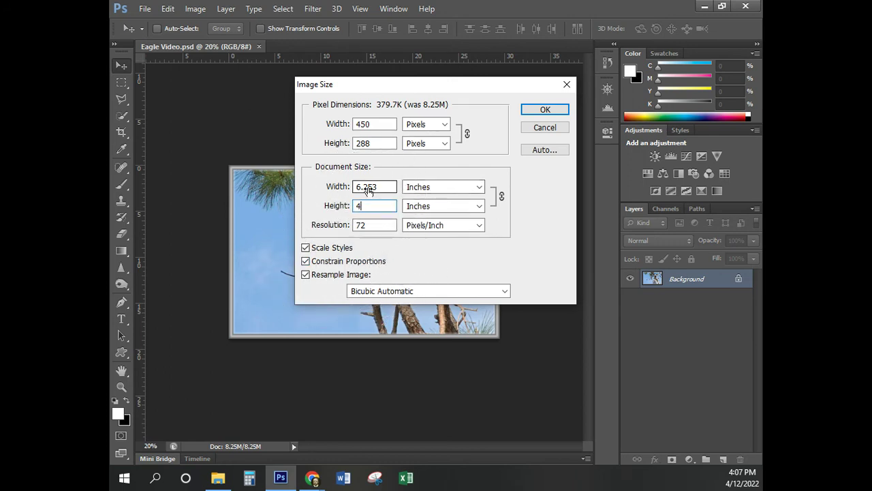
pyautogui.click(545, 111)
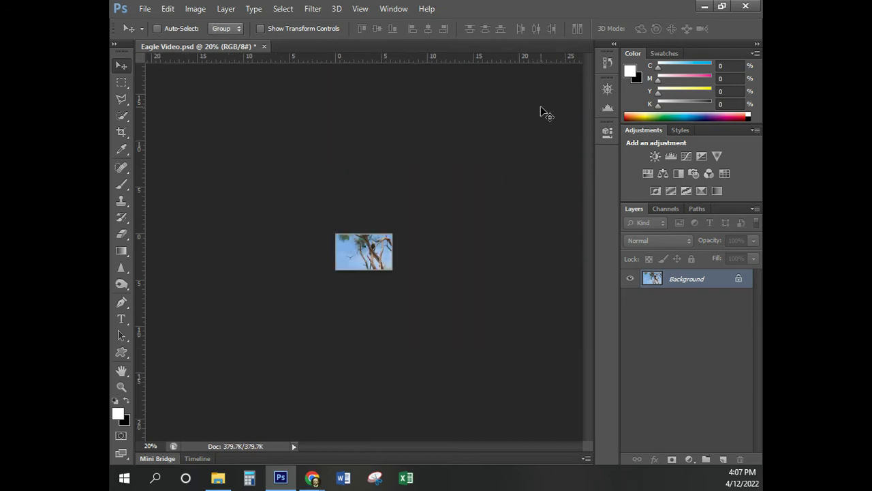
pyautogui.hotkey('ctrl', '0')
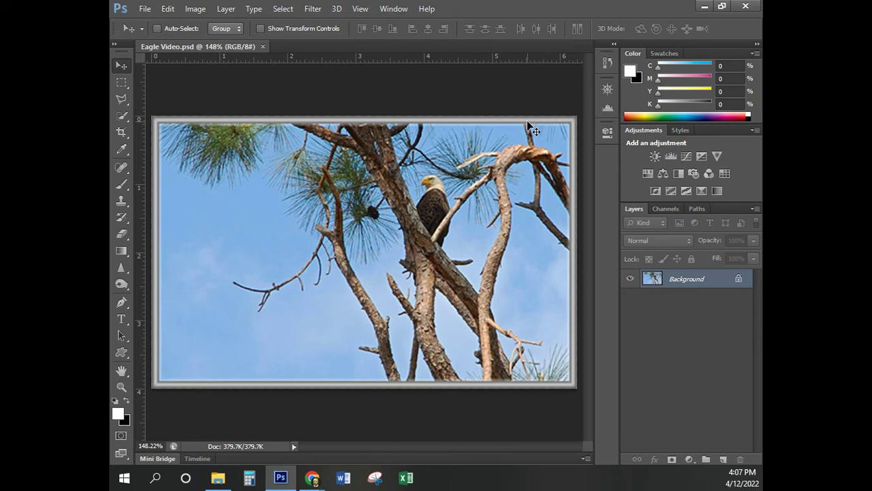
# Step: Activate the Horizontal Type tool
pyautogui.click(127, 326)
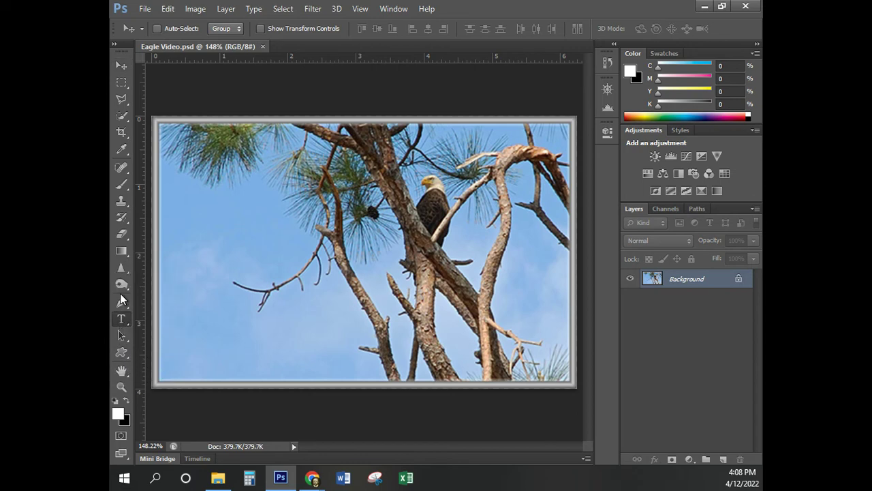
pyautogui.rightClick(121, 319)
pyautogui.press('p')
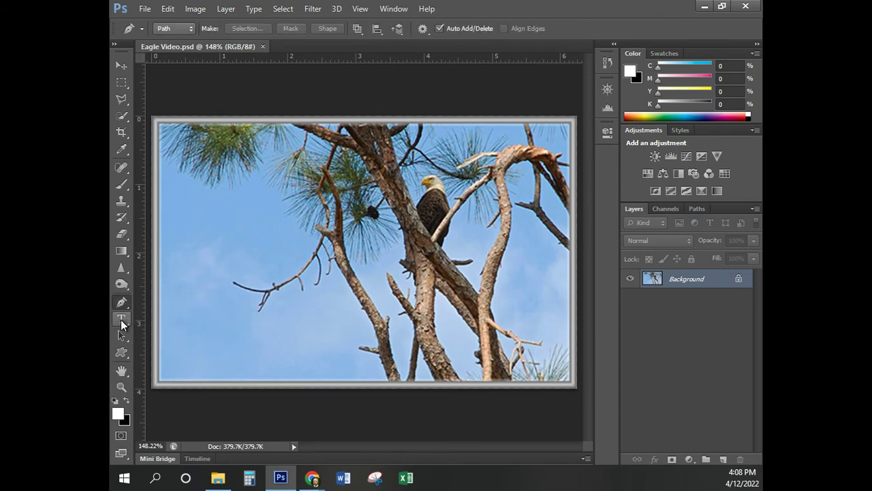
pyautogui.click(120, 319)
pyautogui.rightClick(121, 319)
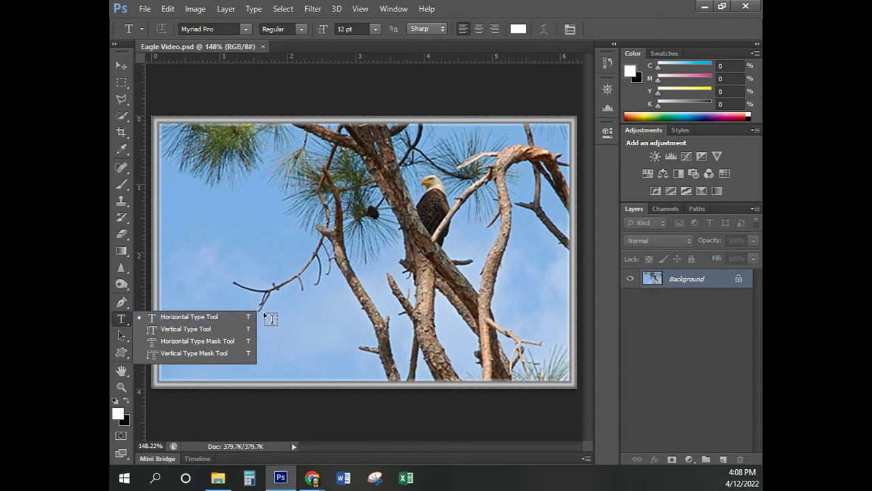
pyautogui.click(209, 317)
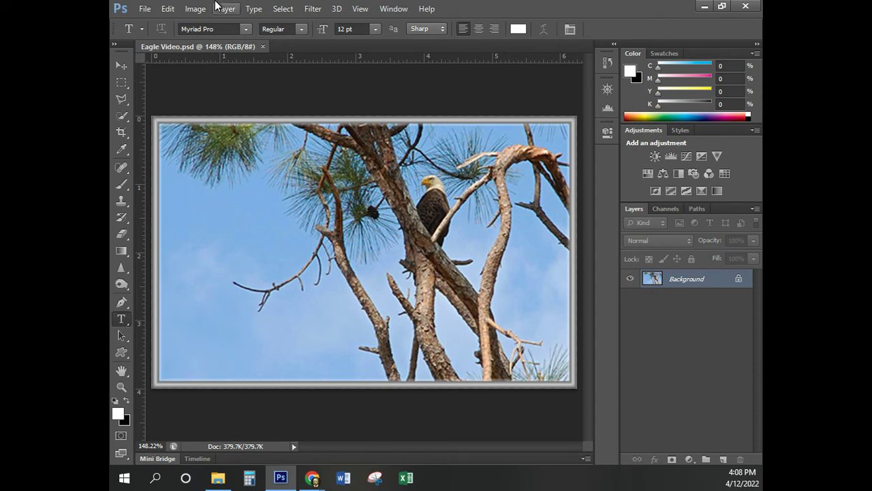
# Step: Set the type font to Tahoma with the Bold style
pyautogui.click(247, 29)
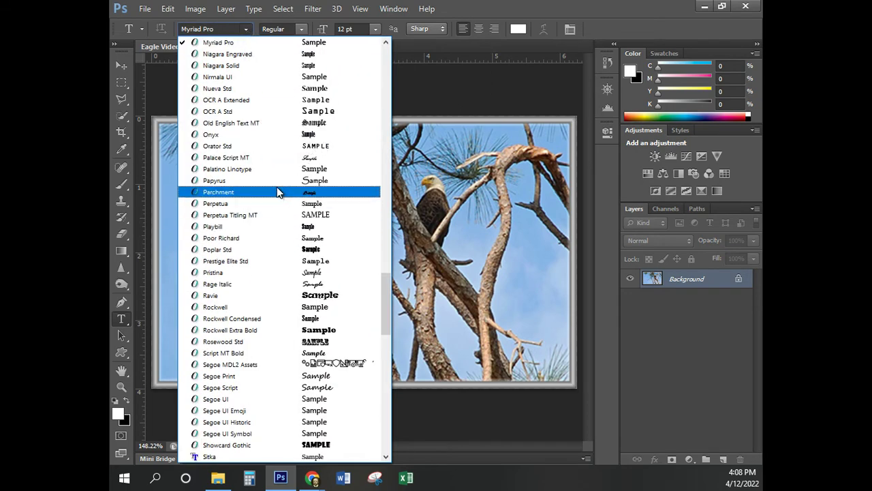
pyautogui.scroll(-1, 277, 193)
pyautogui.scroll(3, 277, 187)
pyautogui.scroll(-1, 277, 187)
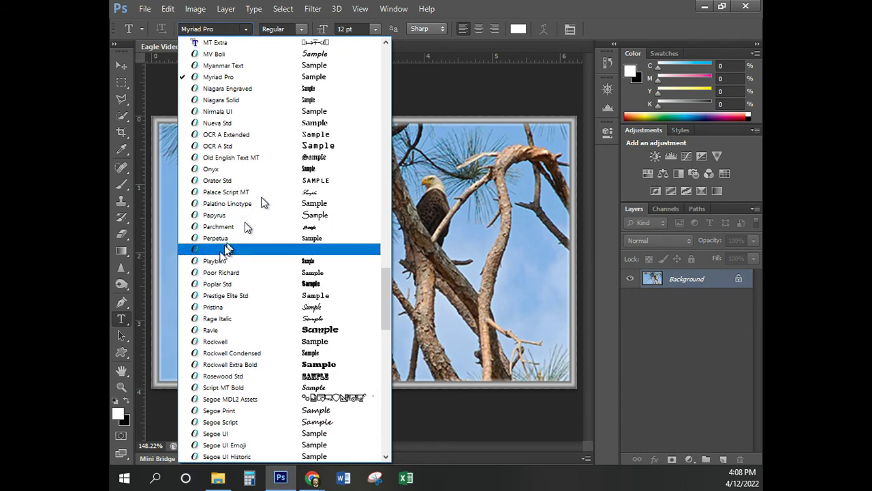
pyautogui.scroll(-4, 225, 302)
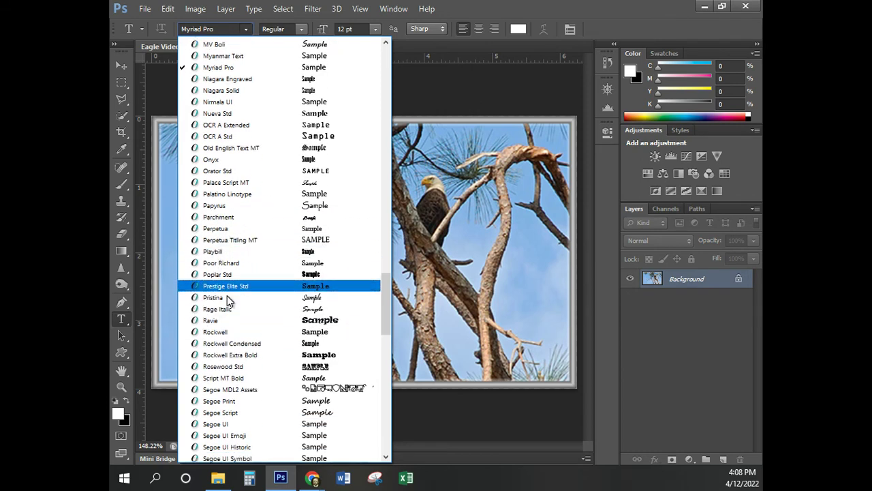
pyautogui.scroll(-4, 228, 302)
pyautogui.scroll(-3, 236, 204)
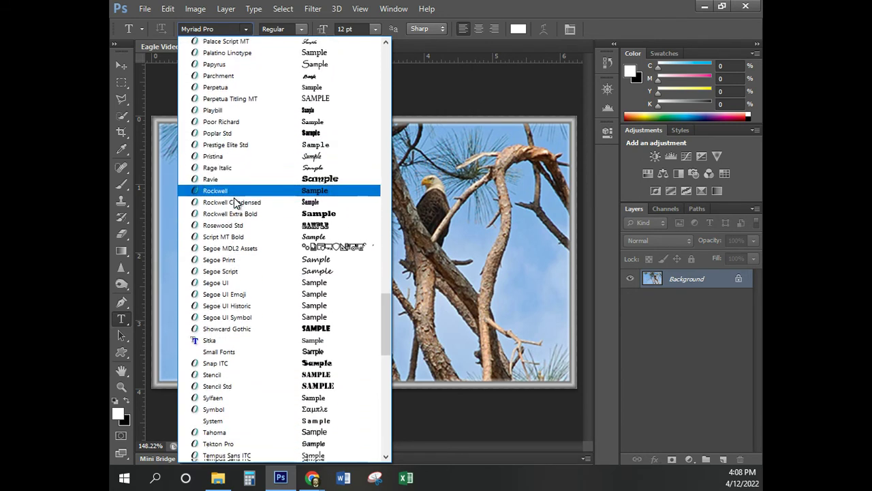
pyautogui.scroll(-3, 232, 236)
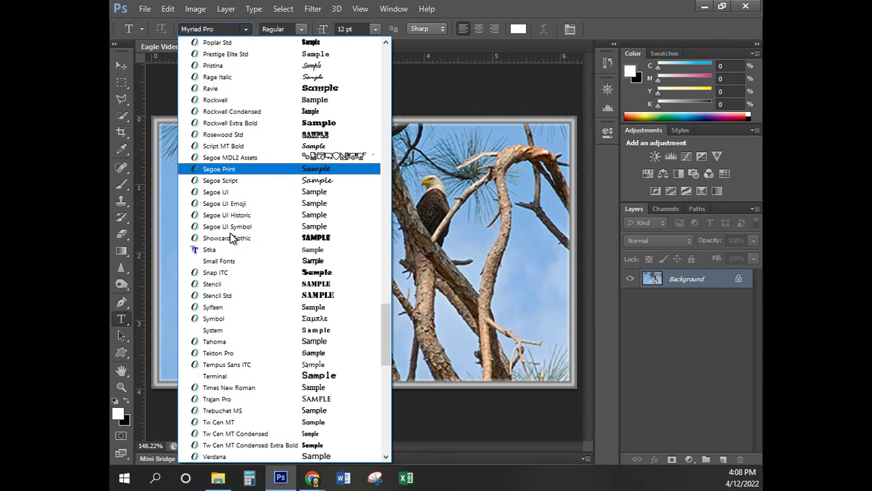
pyautogui.click(223, 344)
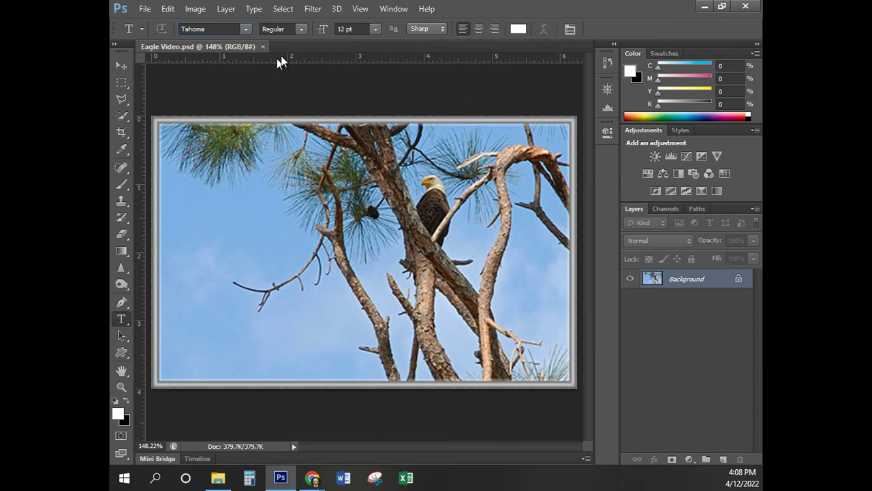
pyautogui.click(301, 29)
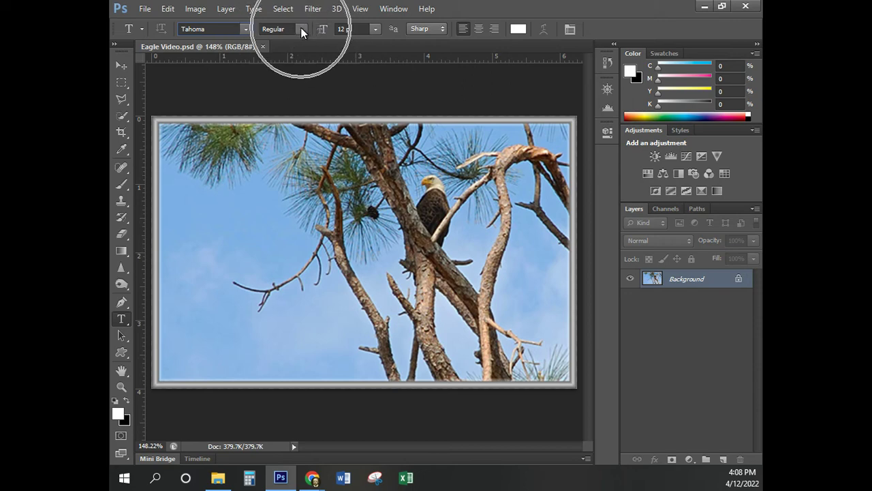
pyautogui.click(297, 52)
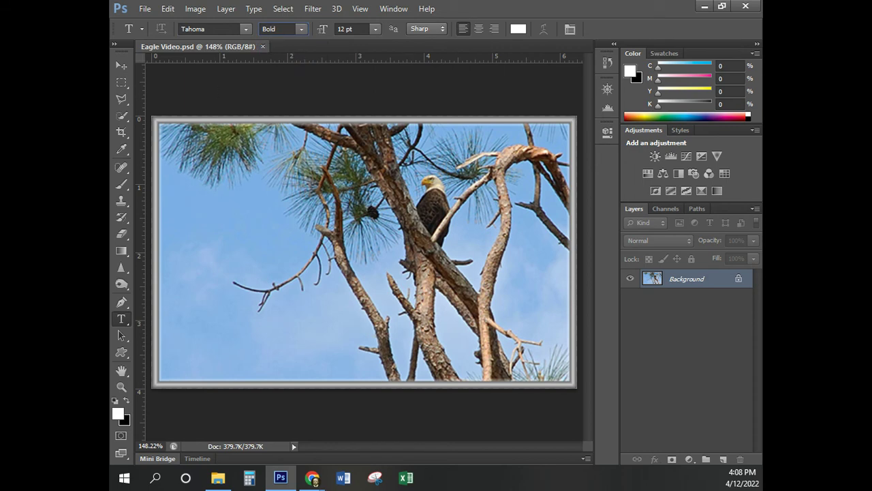
# Step: Set the type size to 36 pt
pyautogui.click(313, 477)
pyautogui.moveTo(109, 118); pyautogui.dragTo(322, 45)
pyautogui.click(377, 29)
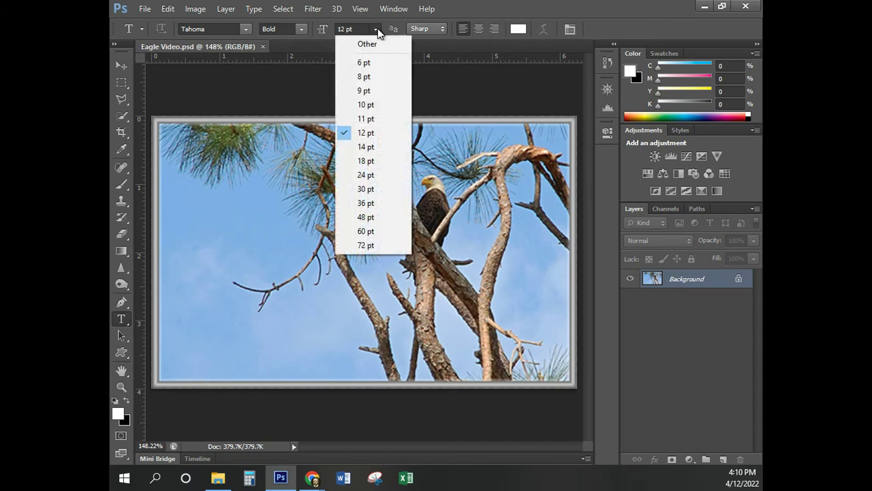
pyautogui.click(366, 203)
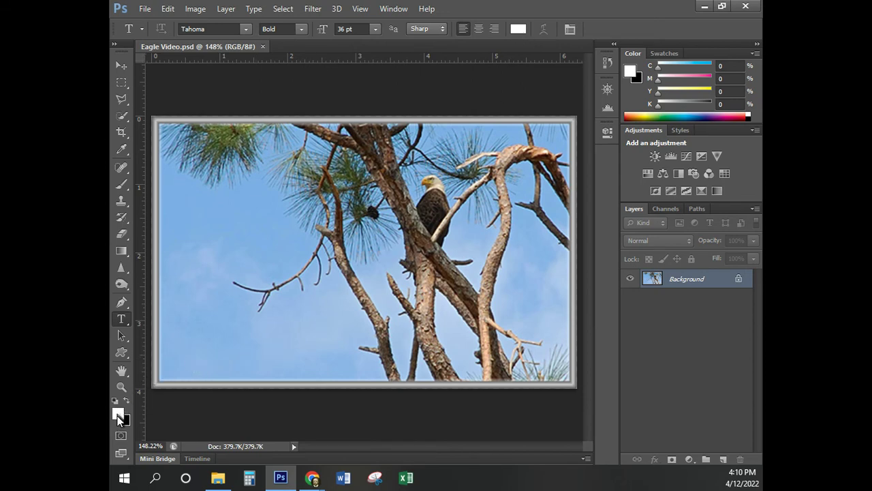
# Step: Set the text color to white
pyautogui.click(518, 30)
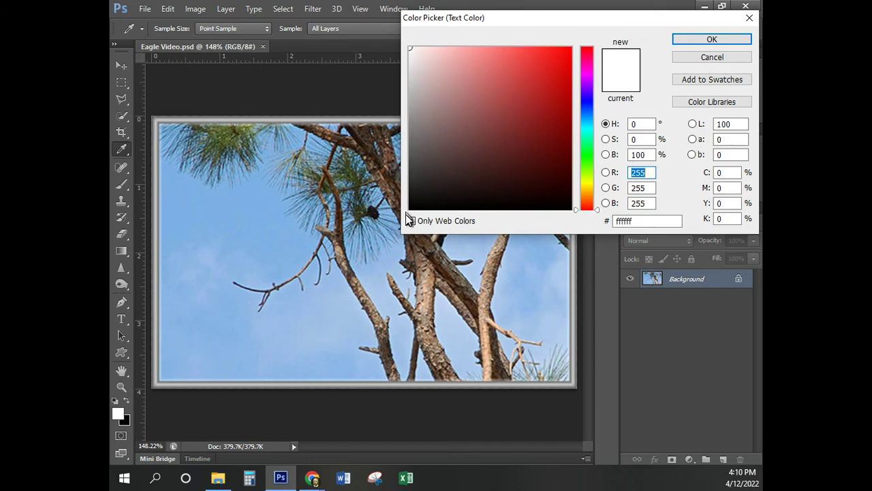
pyautogui.click(409, 47)
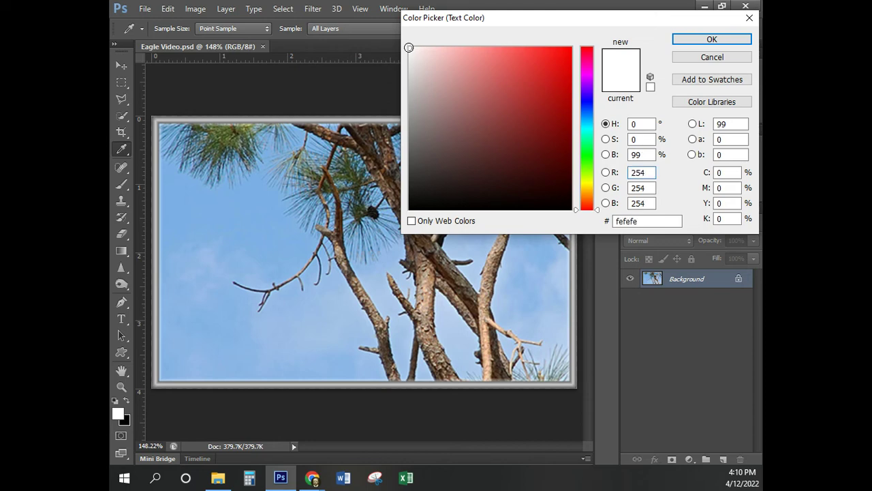
pyautogui.click(712, 39)
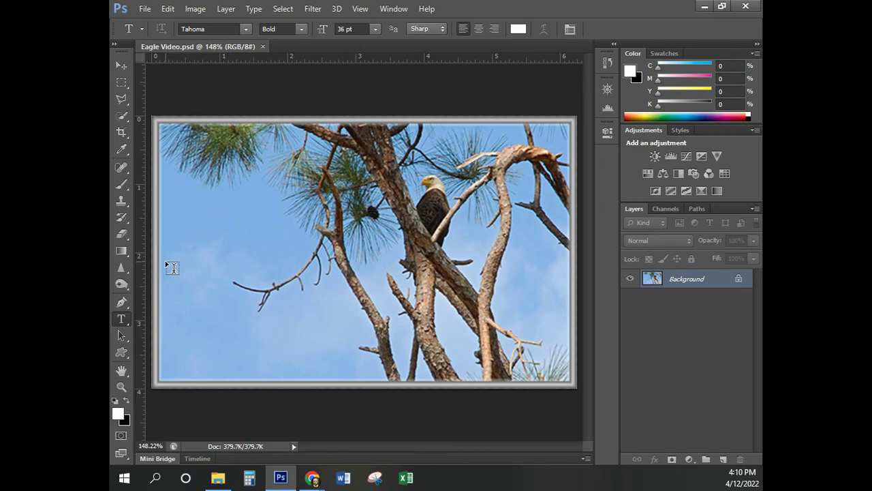
# Step: Draw a text box about 2.9 by 2 inches over the photo's lower-left sky, enter "National Wildlife Park" on three lines, and commit it
pyautogui.moveTo(166, 261); pyautogui.dragTo(365, 399)
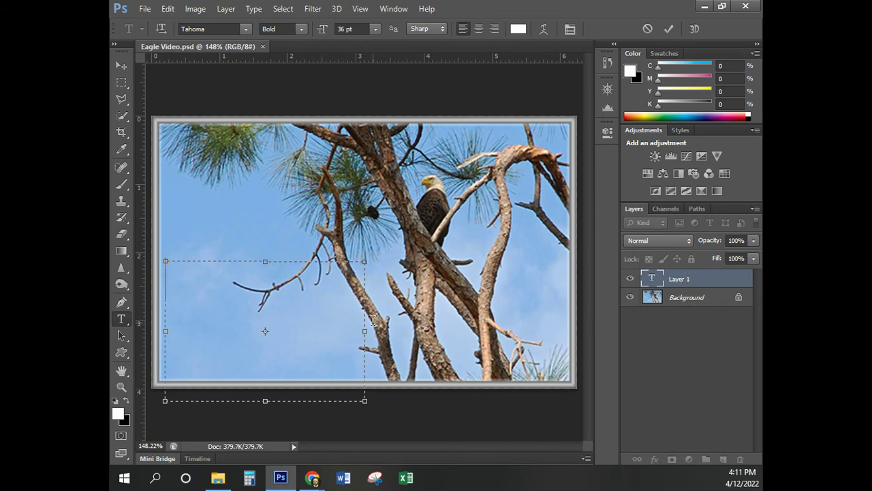
pyautogui.write('Natoip')
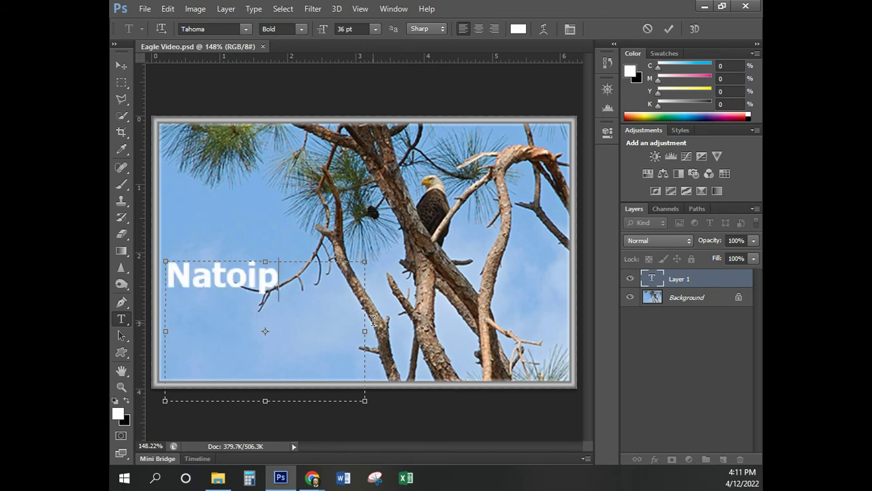
pyautogui.press('BackSpace')
pyautogui.press('BackSpace')
pyautogui.press('BackSpace')
pyautogui.write('ional')
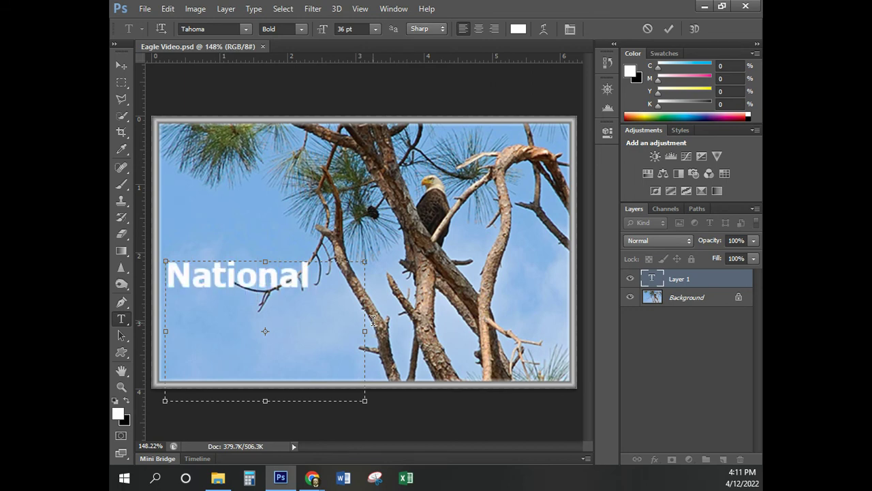
pyautogui.press('Return')
pyautogui.write('W')
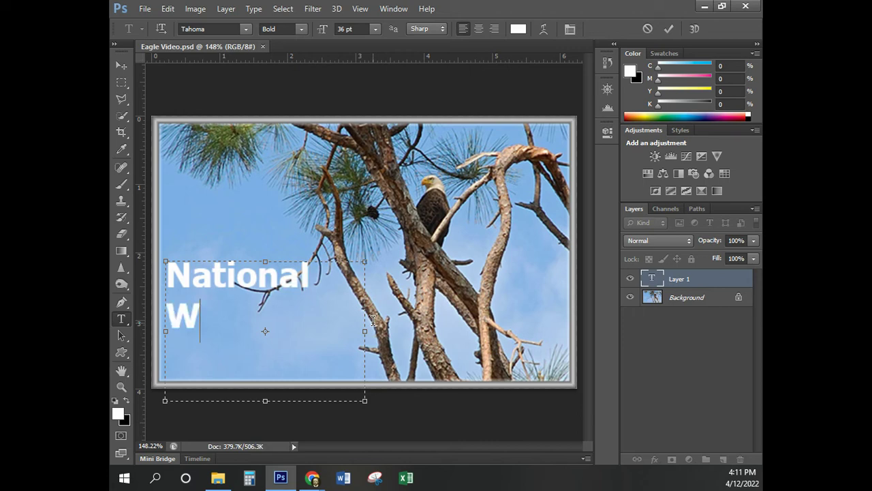
pyautogui.write('ildlife')
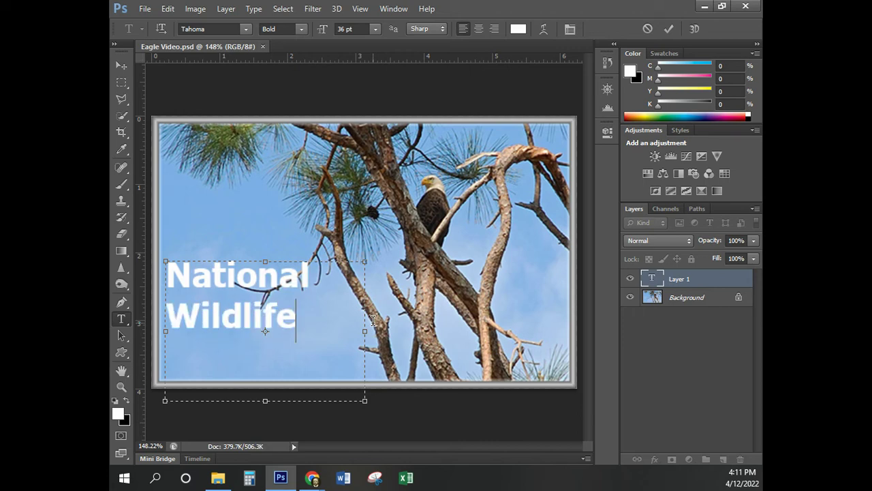
pyautogui.press('Return')
pyautogui.write('Park')
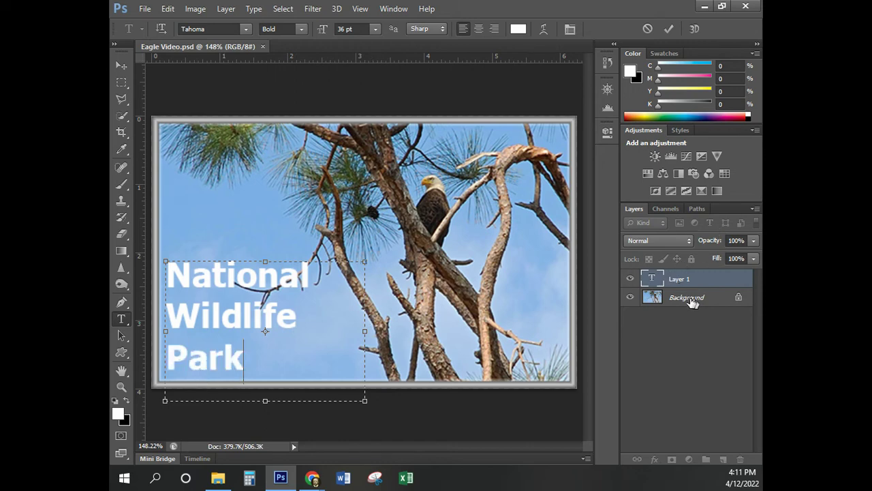
pyautogui.click(670, 28)
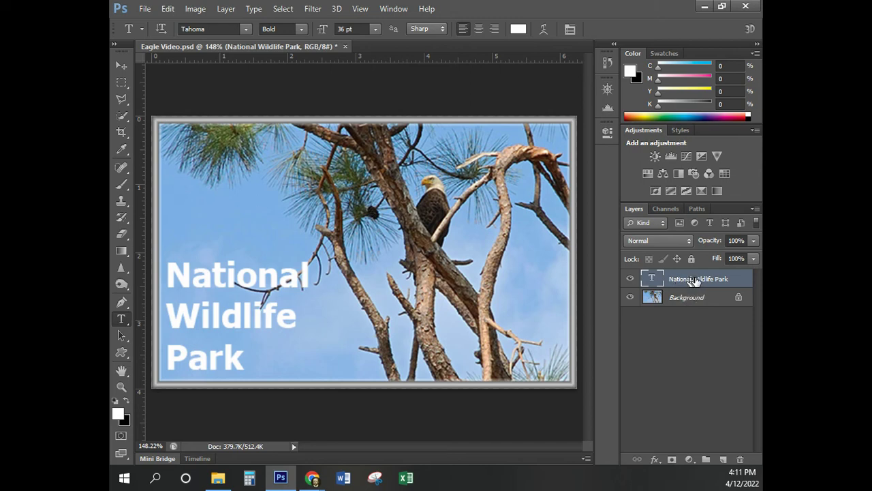
# Step: Hide and show the National Wildlife Park text layer and the Background layer in turn to compare their contents
pyautogui.click(629, 278)
pyautogui.click(630, 279)
pyautogui.click(629, 297)
pyautogui.click(630, 297)
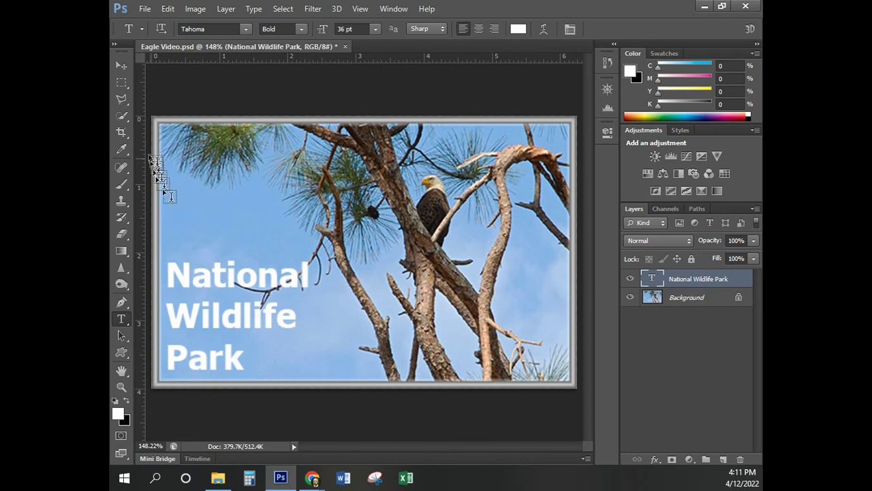
pyautogui.click(704, 283)
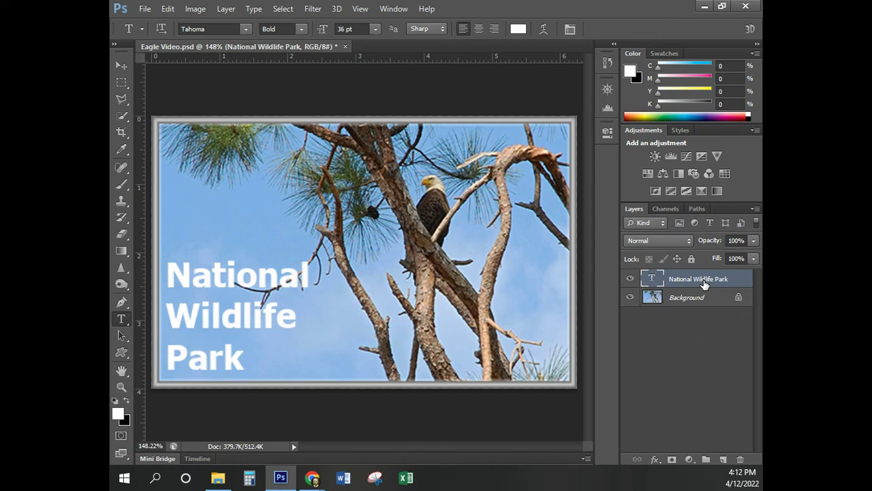
pyautogui.click(704, 283)
pyautogui.click(703, 284)
pyautogui.click(704, 283)
pyautogui.click(704, 281)
pyautogui.click(704, 281)
pyautogui.click(703, 281)
pyautogui.click(691, 279)
pyautogui.click(690, 280)
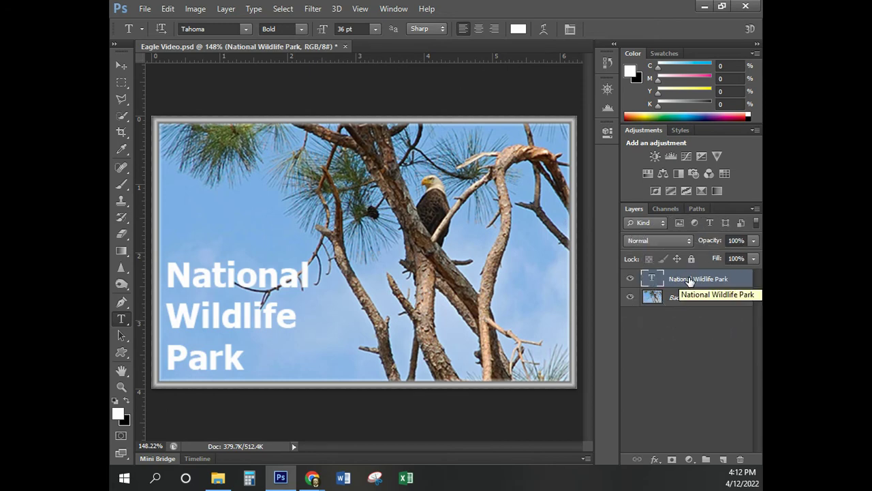
# Step: Select the National Wildlife Park layer and move the text block slightly right and down with the Move tool
pyautogui.click(688, 297)
pyautogui.click(690, 279)
pyautogui.click(690, 276)
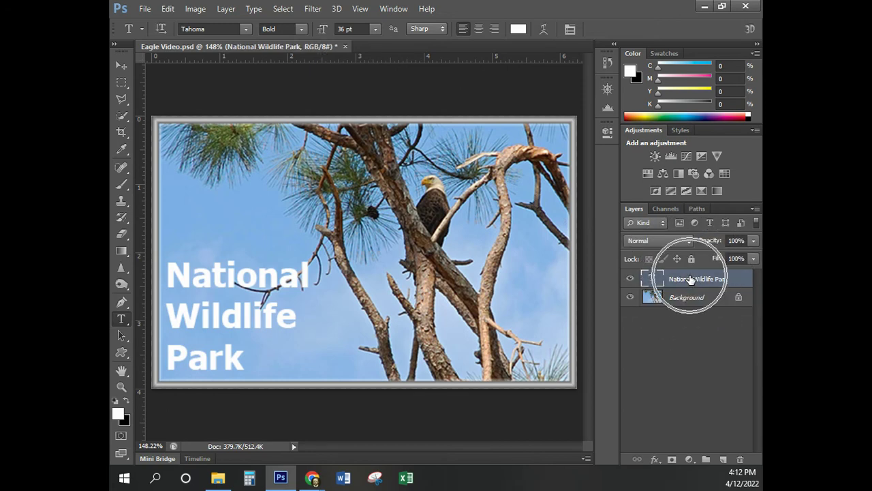
pyautogui.click(123, 66)
pyautogui.moveTo(310, 287); pyautogui.dragTo(259, 310)
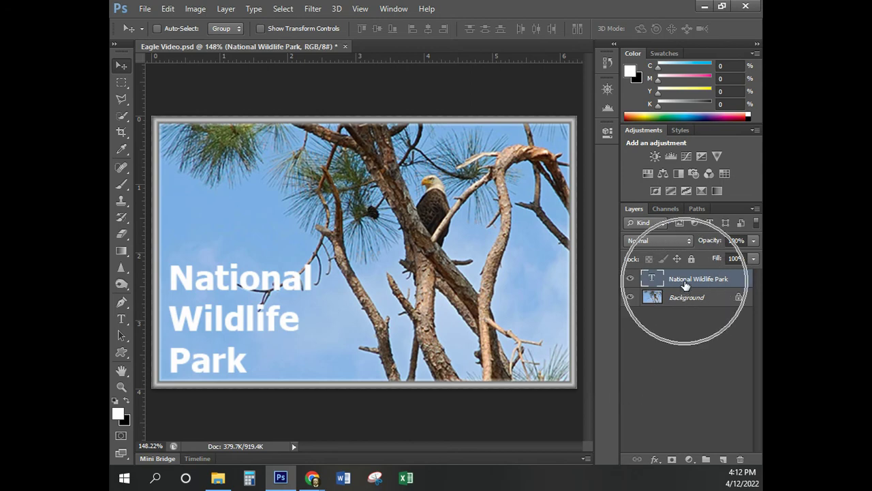
# Step: Add a black Stroke layer style to the National Wildlife Park text and shift the dialog to uncover the lettering
pyautogui.click(655, 461)
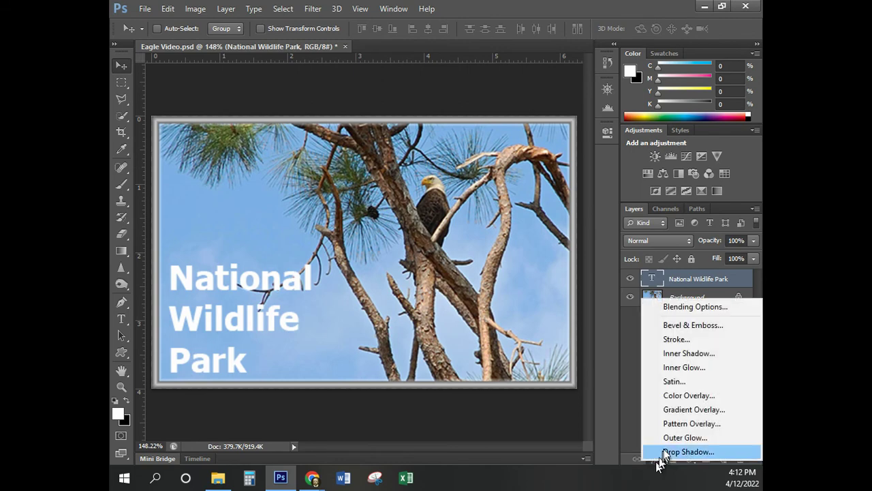
pyautogui.click(680, 339)
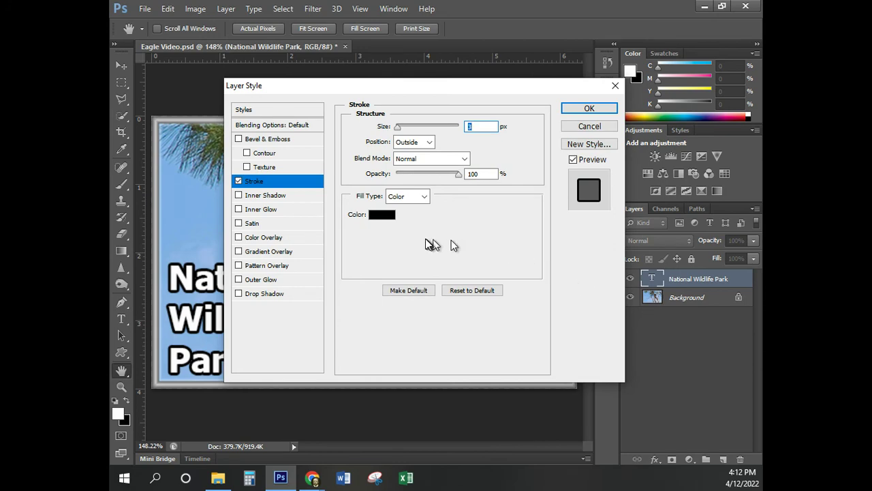
pyautogui.click(382, 216)
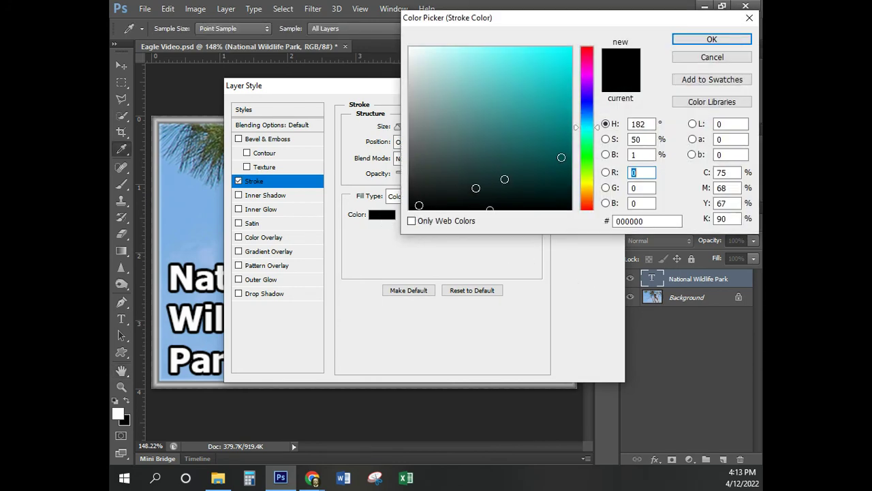
pyautogui.click(713, 59)
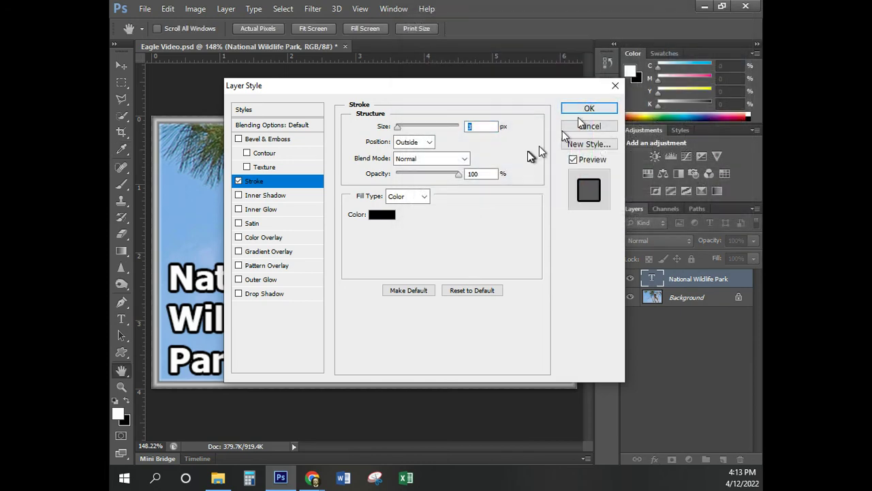
pyautogui.moveTo(386, 89); pyautogui.dragTo(473, 95)
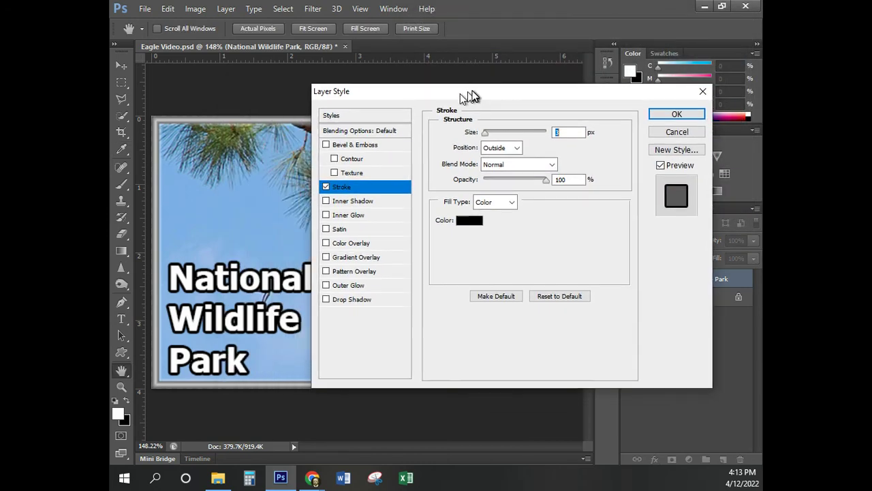
# Step: Try stroke sizes of 4, 5 and 53 px on the text, and return the size to 3 px
pyautogui.moveTo(486, 136); pyautogui.dragTo(485, 139)
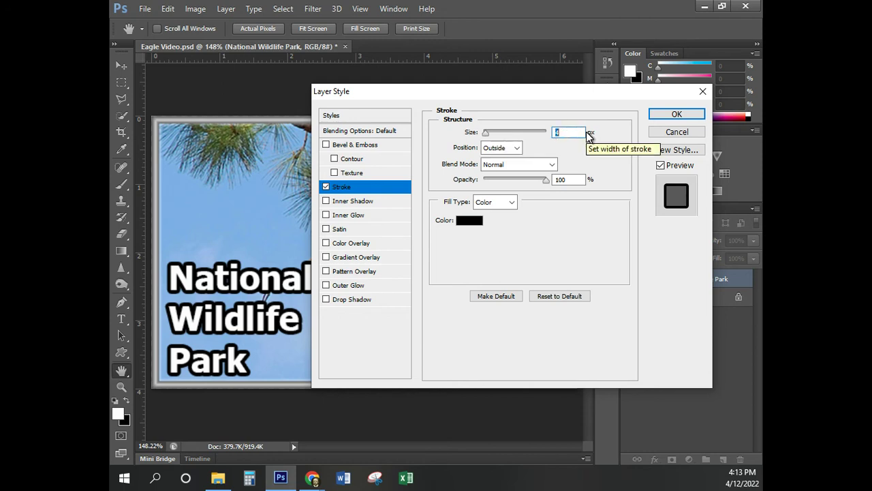
pyautogui.write('5')
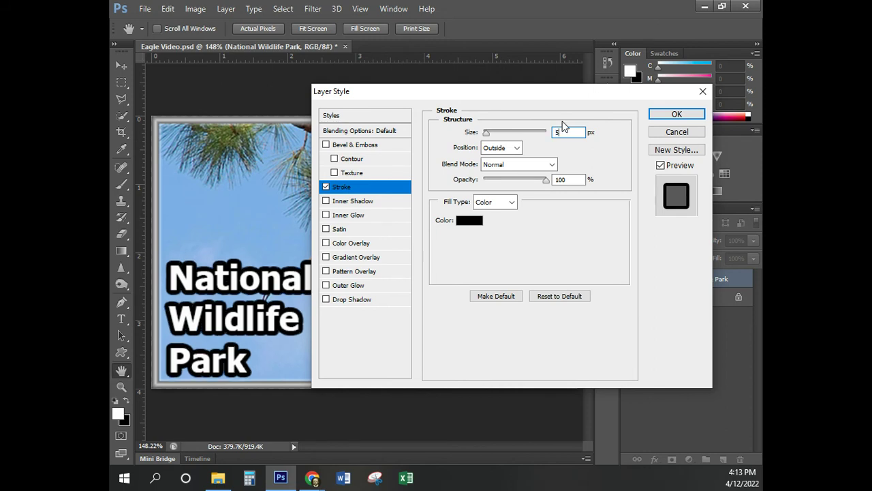
pyautogui.write('3')
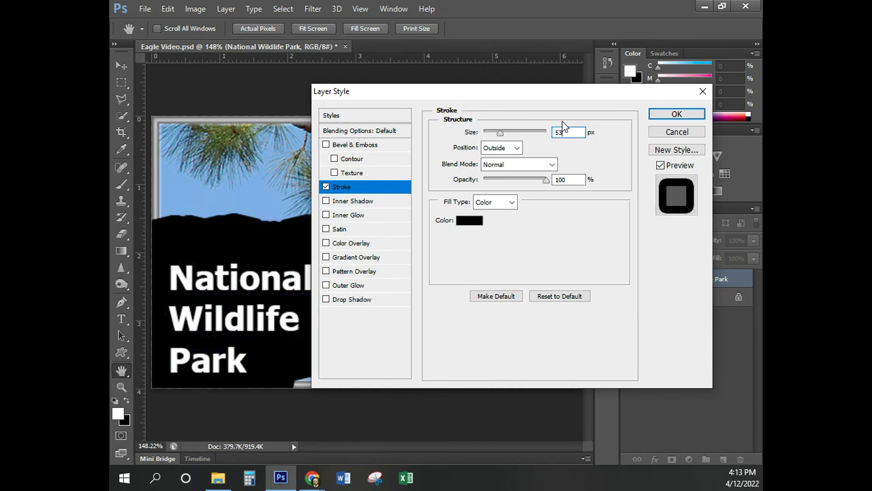
pyautogui.press('BackSpace')
pyautogui.press('BackSpace')
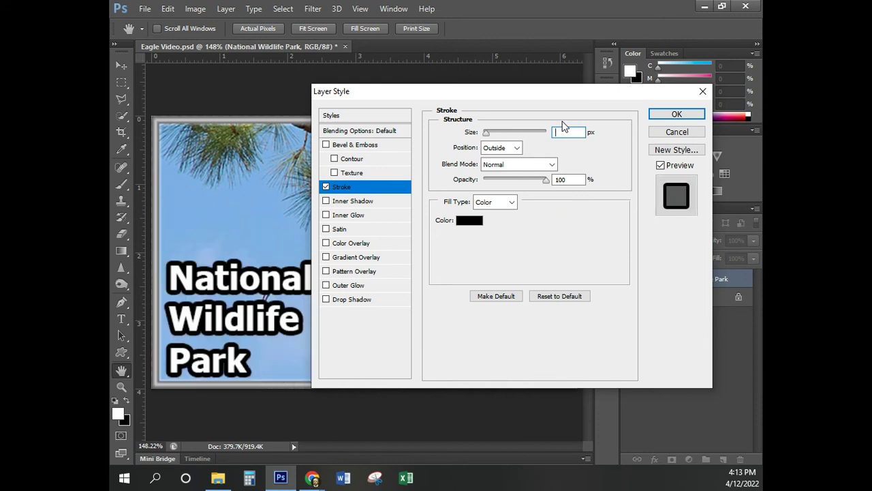
pyautogui.write('3')
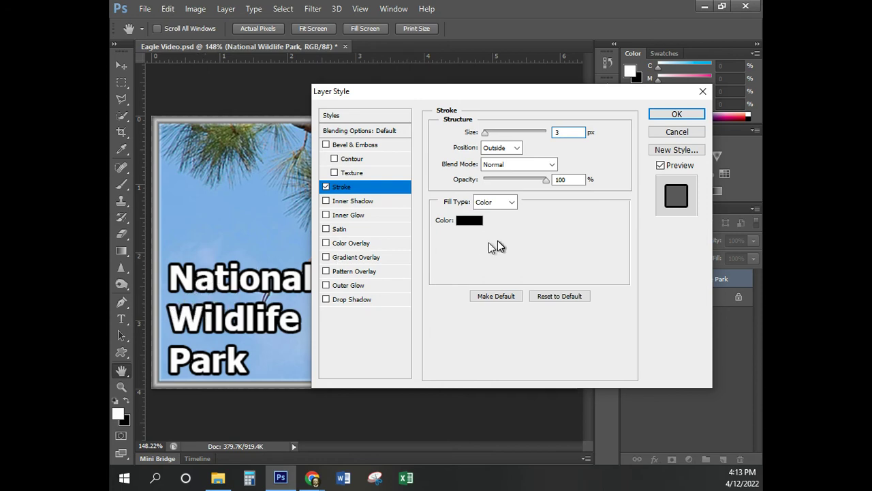
# Step: Apply the stroke style to the National Wildlife Park text, and set the Type tool's font size to 12 pt
pyautogui.click(673, 115)
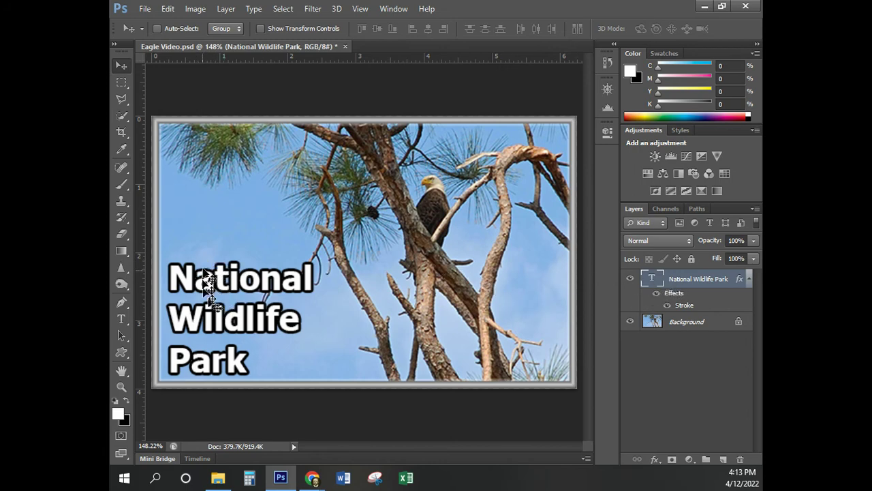
pyautogui.click(120, 321)
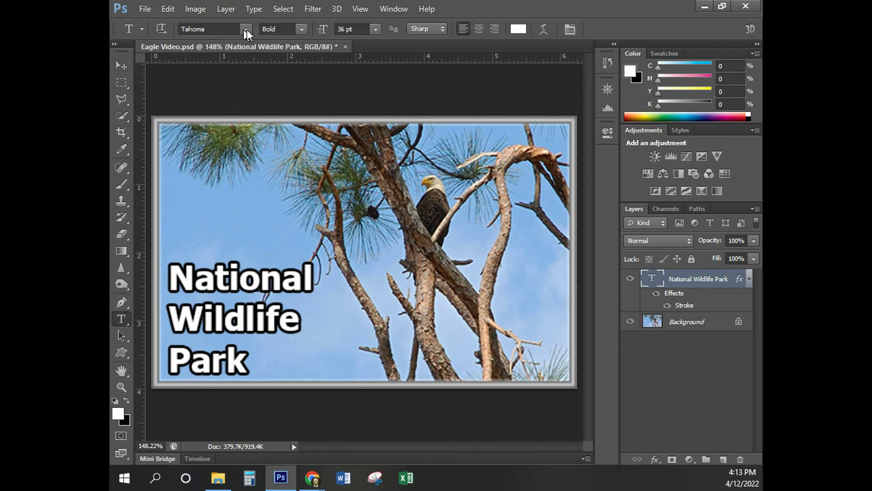
pyautogui.click(375, 29)
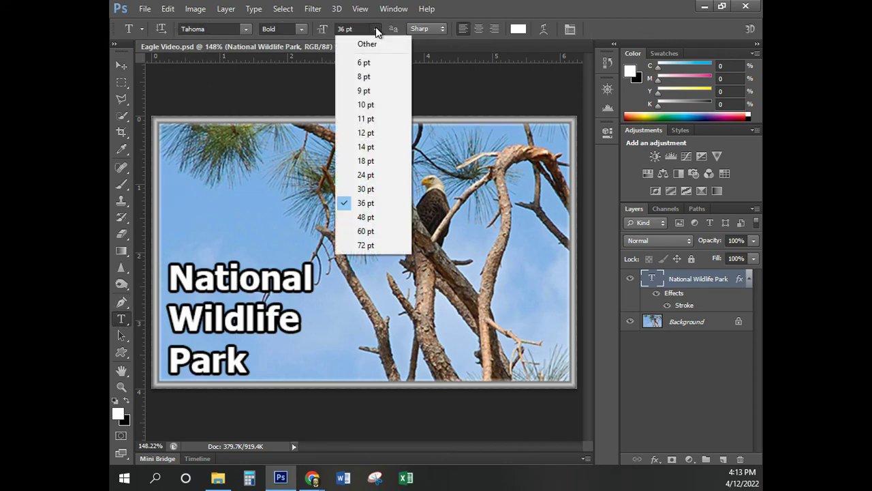
pyautogui.click(369, 133)
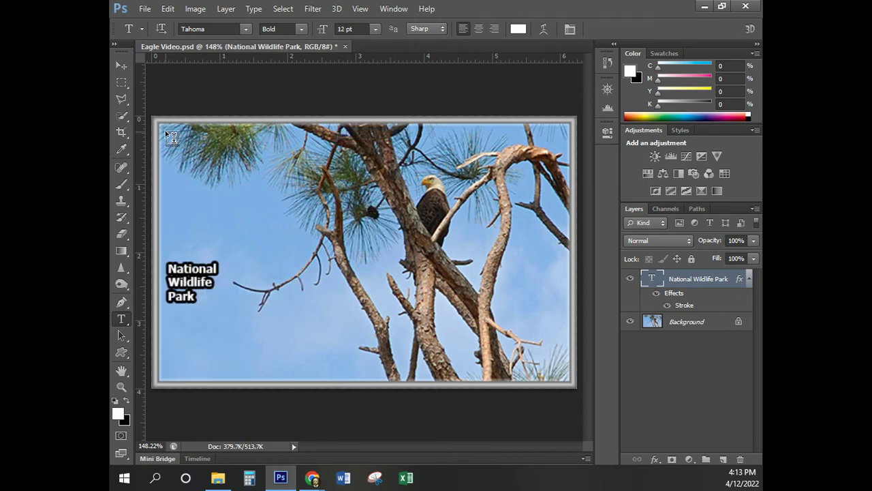
# Step: Draw a text box across the photo's upper left corner, enter the author's name, and commit it as a new text layer
pyautogui.moveTo(166, 129); pyautogui.dragTo(428, 175)
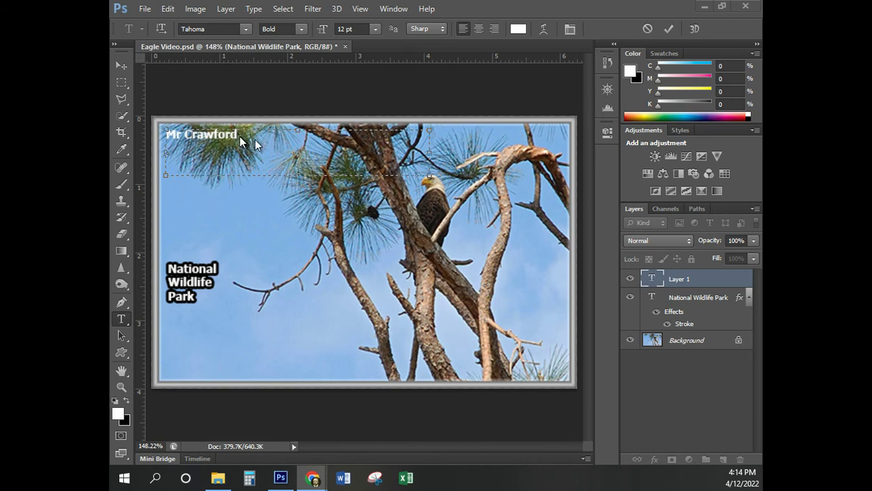
pyautogui.click(184, 280)
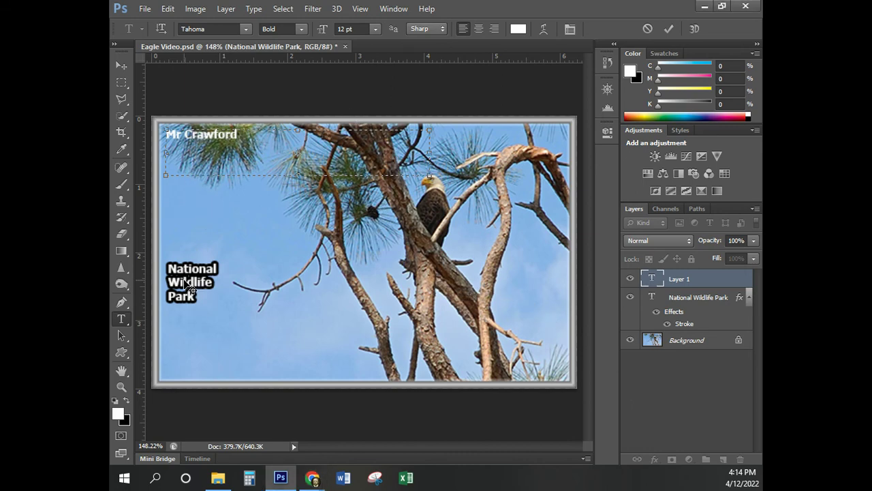
pyautogui.click(689, 281)
pyautogui.click(688, 282)
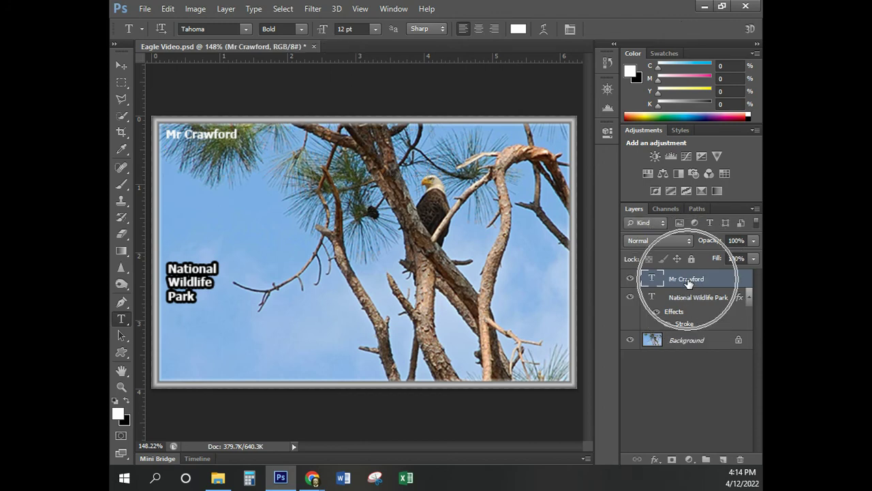
# Step: Add a black 1 px outside Stroke layer style to the author's name text
pyautogui.click(654, 459)
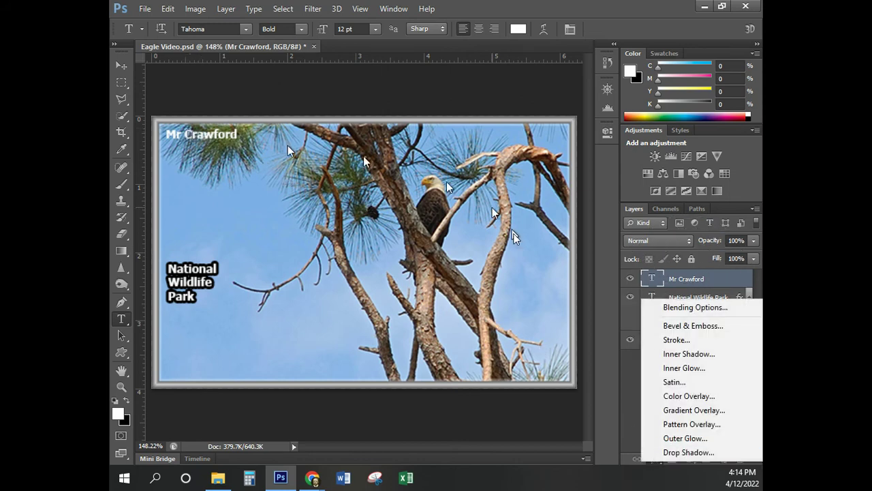
pyautogui.click(675, 340)
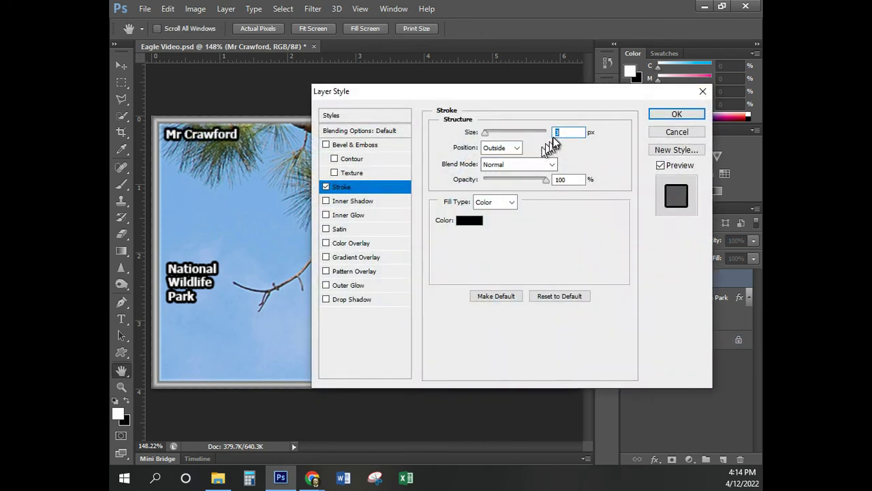
pyautogui.write('1')
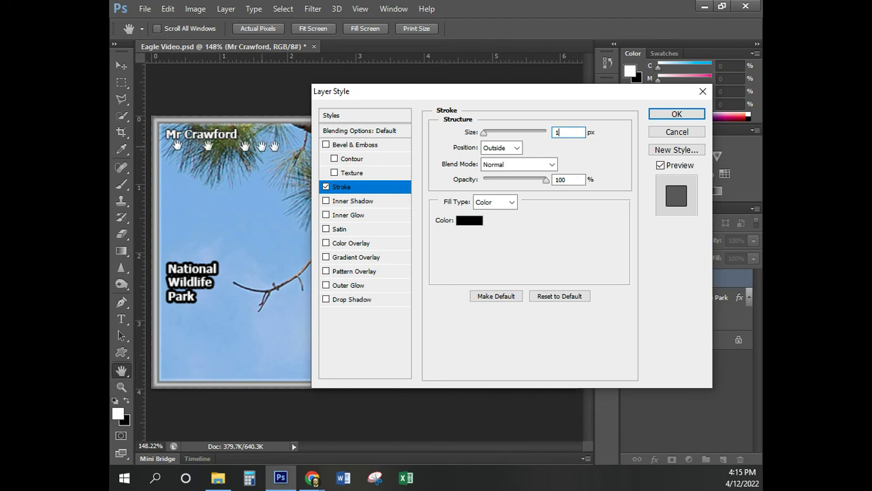
pyautogui.click(665, 113)
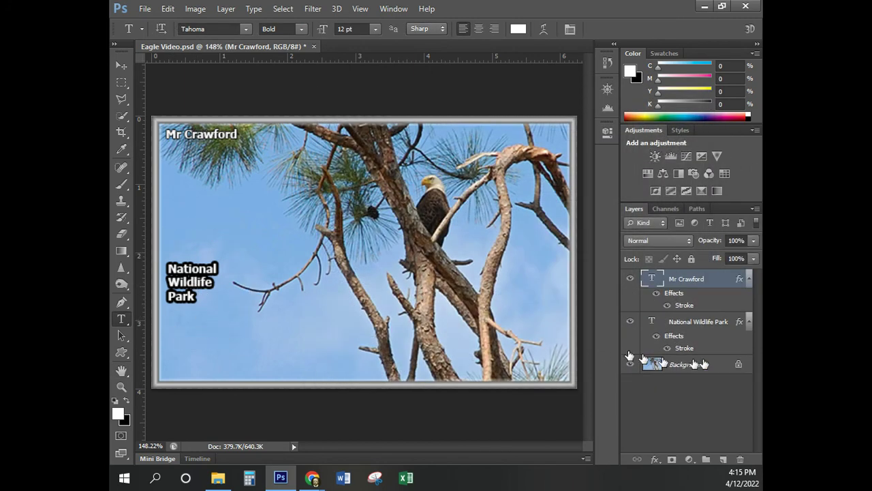
# Step: Select the National Wildlife Park text layer and set its font size to 36 pt
pyautogui.click(704, 327)
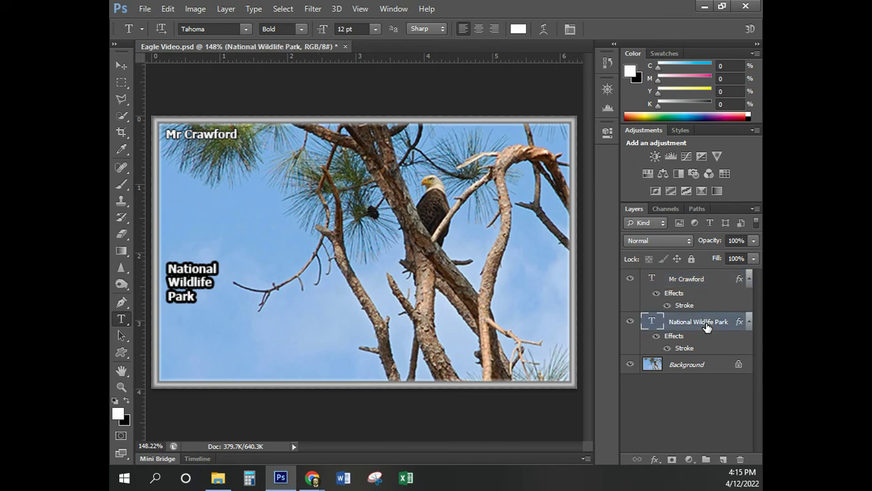
pyautogui.click(375, 29)
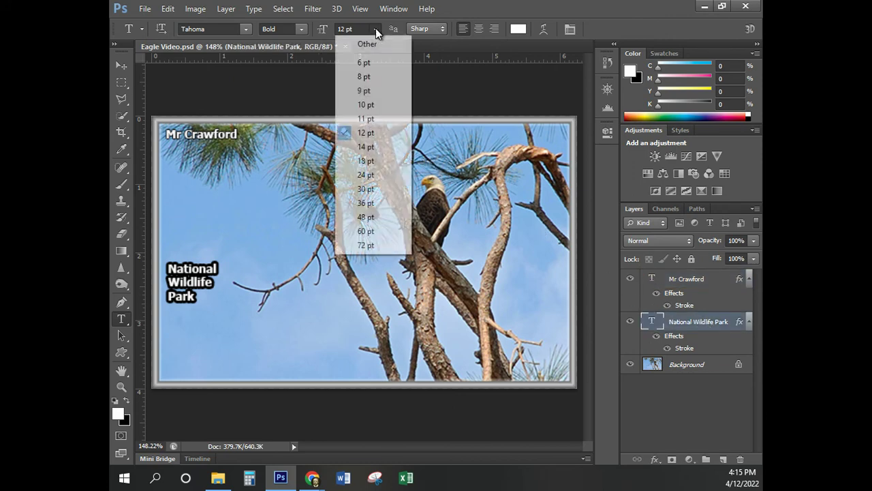
pyautogui.click(366, 203)
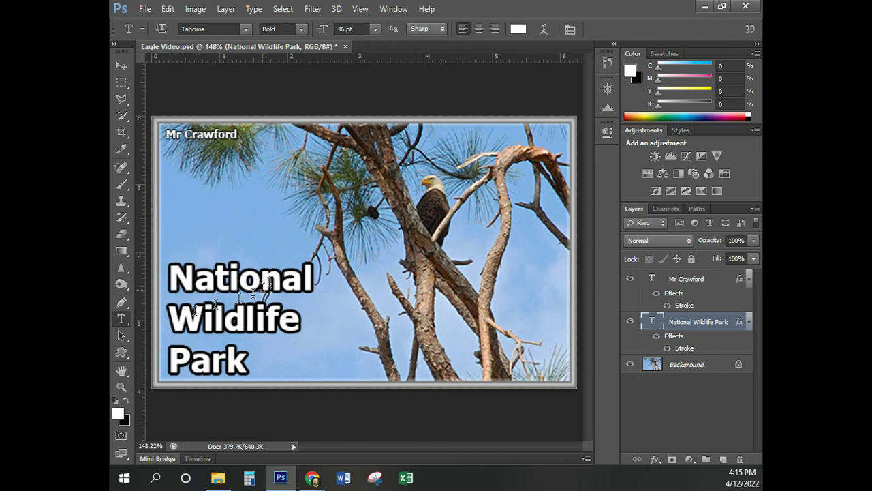
# Step: Select the author's name layer, try its text at 18 pt, and set the font size to 24 pt
pyautogui.click(239, 133)
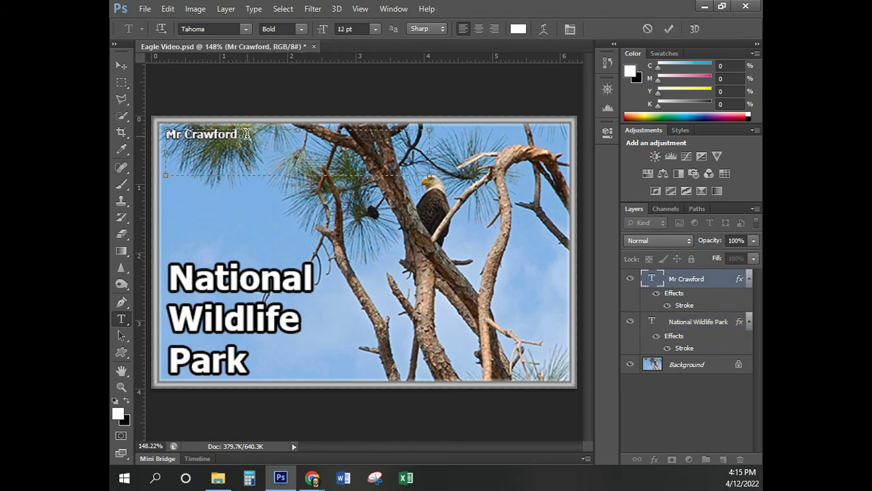
pyautogui.moveTo(247, 134); pyautogui.dragTo(166, 134)
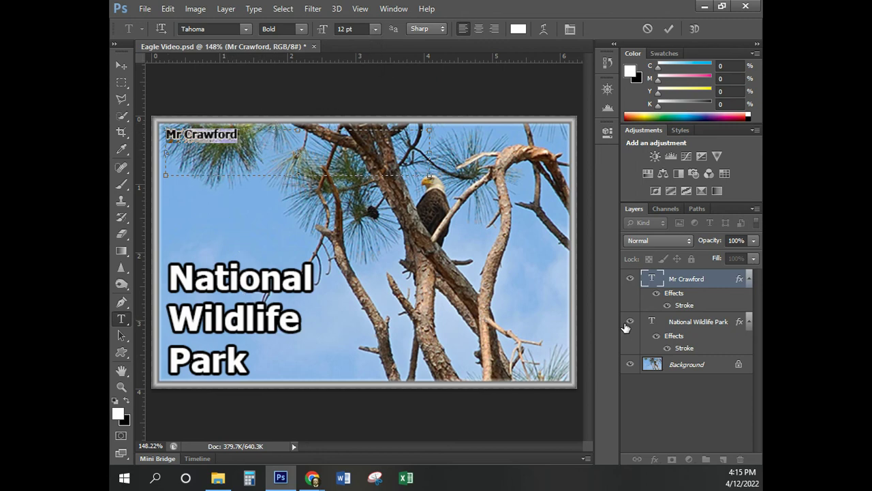
pyautogui.click(680, 393)
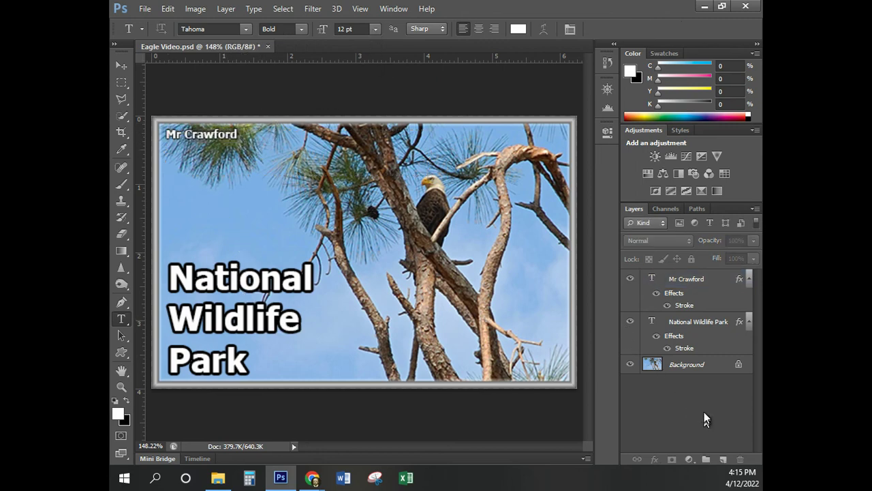
pyautogui.click(691, 280)
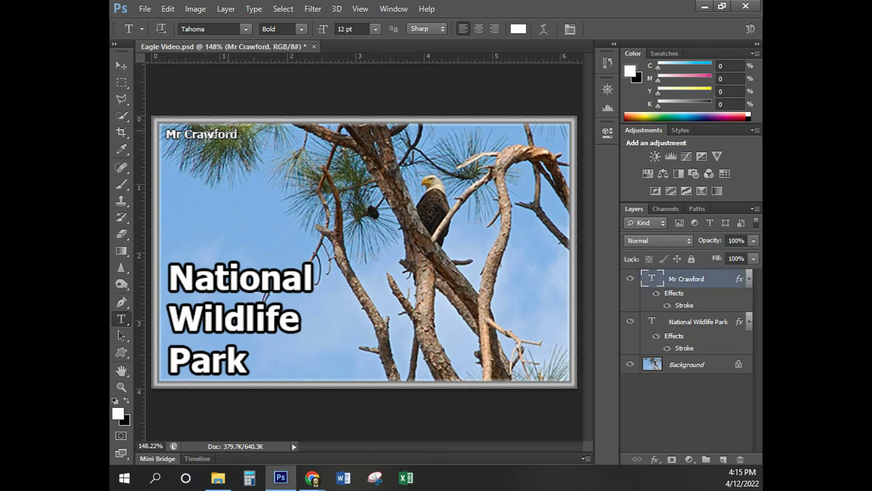
pyautogui.click(375, 29)
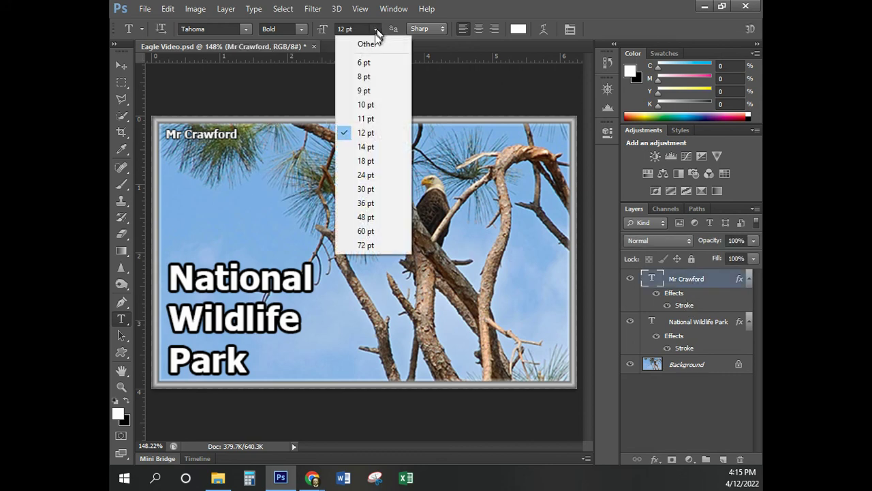
pyautogui.click(366, 160)
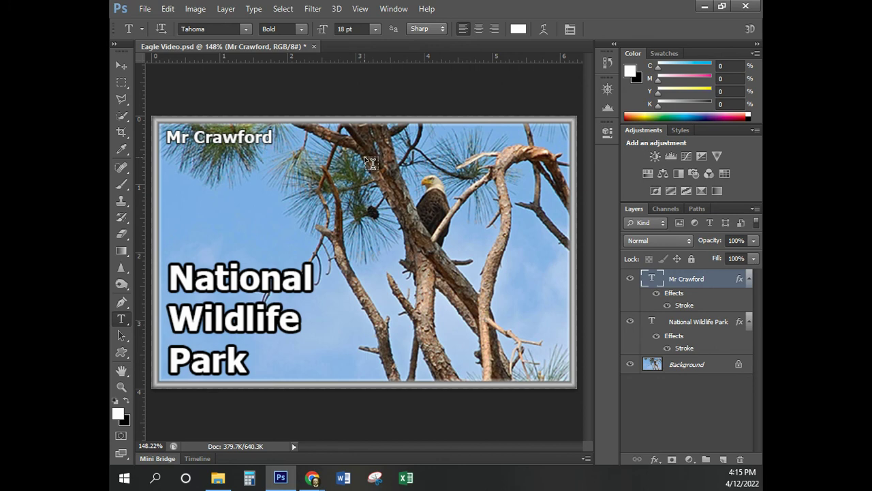
pyautogui.click(375, 29)
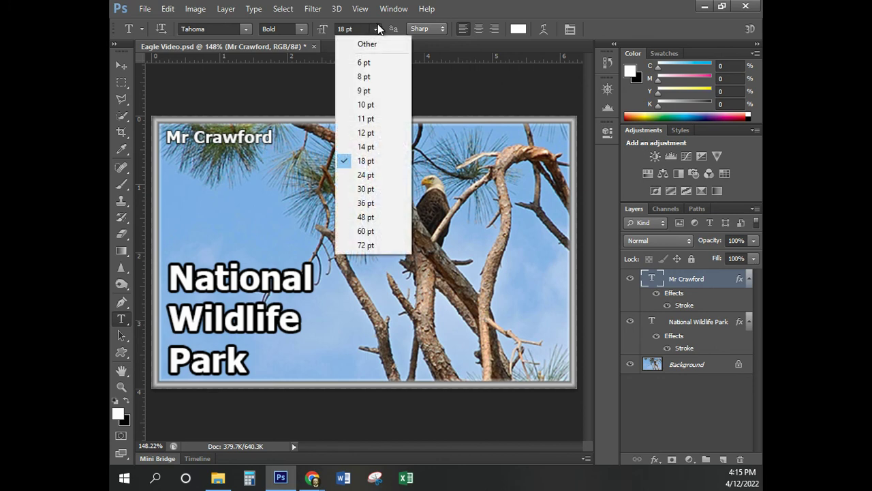
pyautogui.click(385, 178)
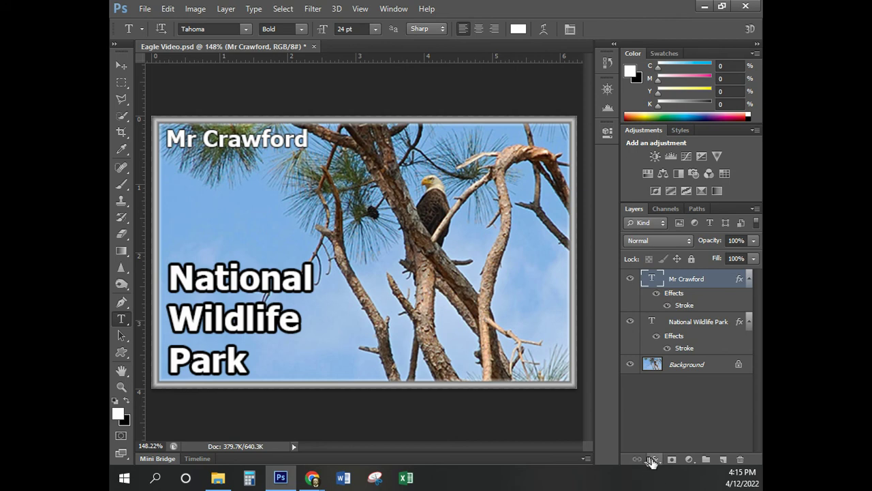
# Step: Edit the Stroke effect on the author's name layer and set its size to 2 px
pyautogui.doubleClick(684, 306)
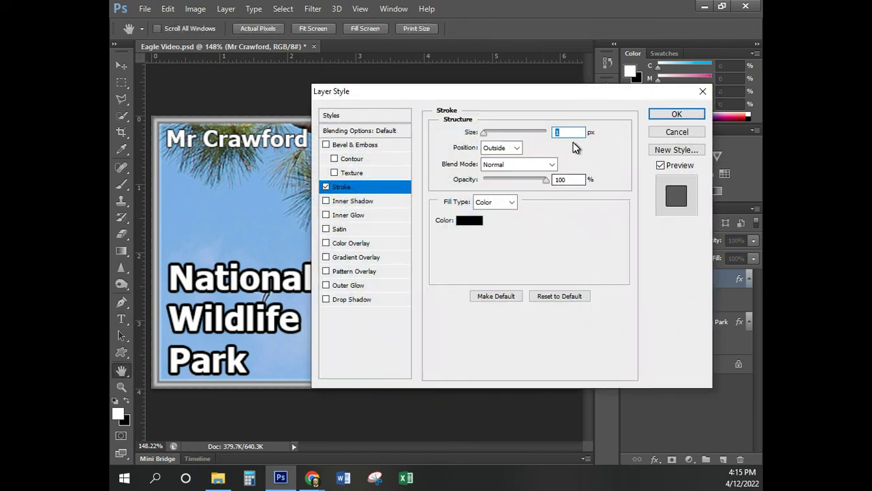
pyautogui.write('2')
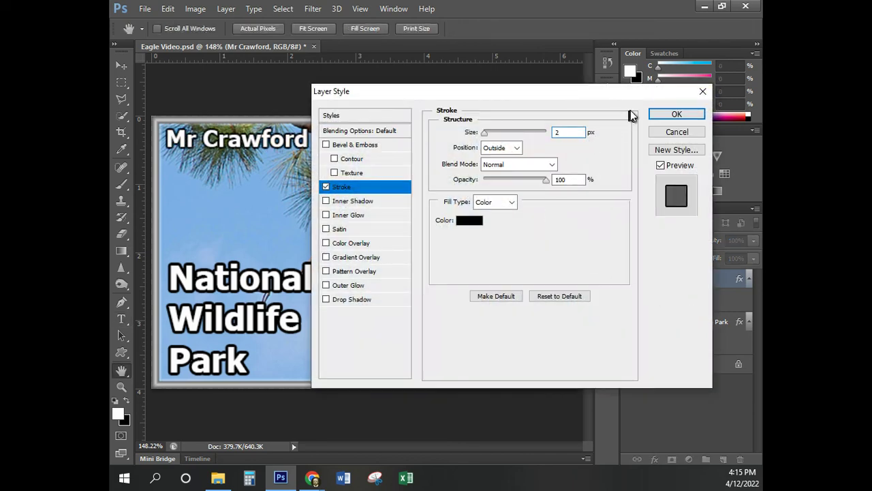
pyautogui.click(663, 114)
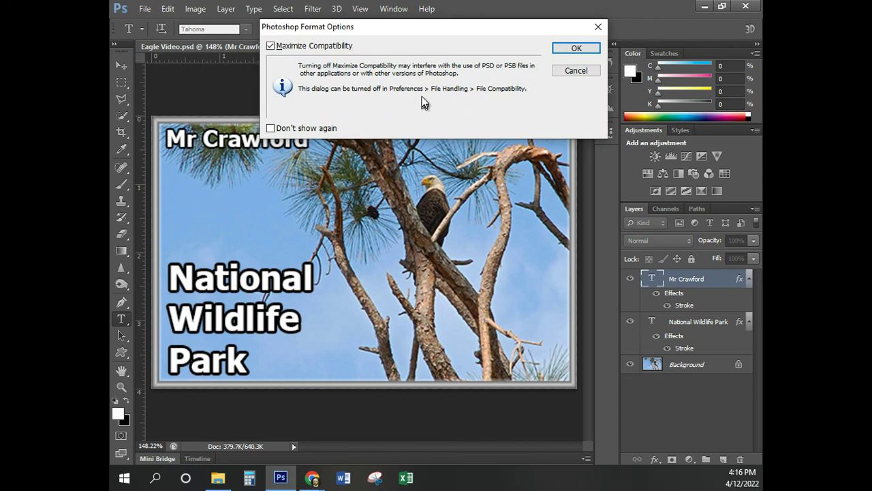
# Step: Save the Eagle Video PSD with Maximize Compatibility on, leaving the format options dialog enabled for future saves
pyautogui.click(272, 131)
pyautogui.click(272, 130)
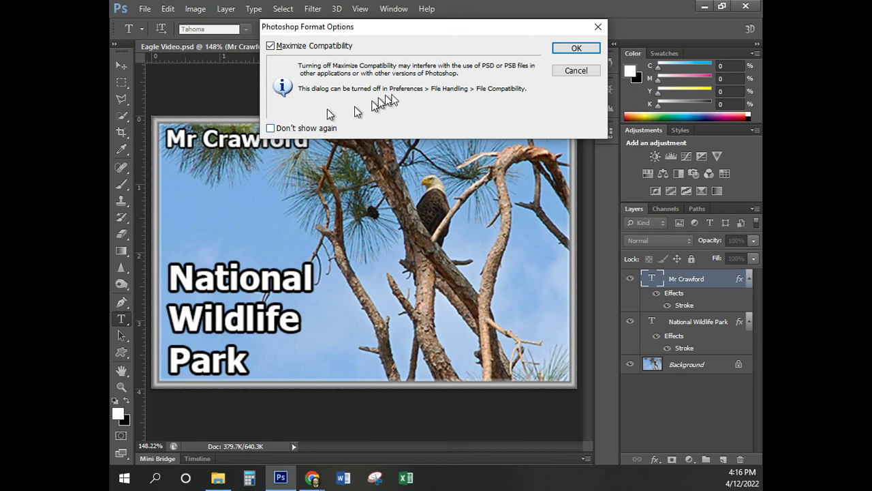
pyautogui.click(575, 49)
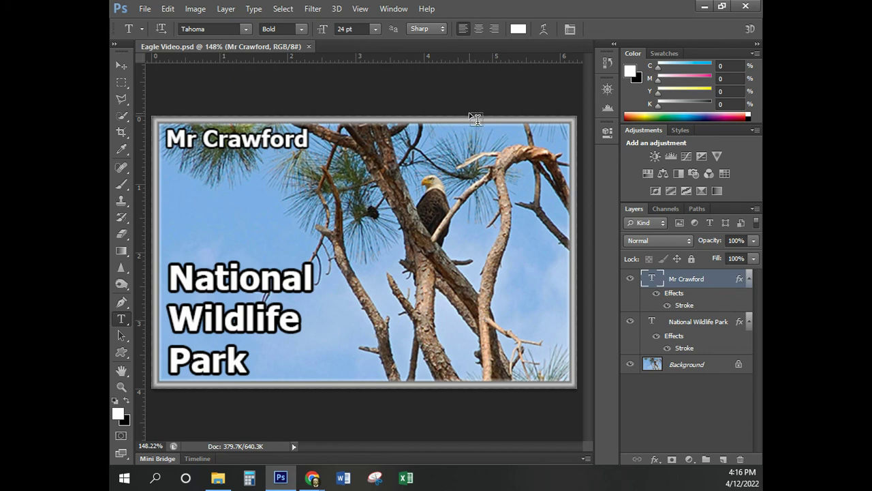
# Step: Save a JPEG copy named Eagle Video in the Photoshop folder, at Maximum quality 12 with the Baseline ("Standard") format option
pyautogui.click(145, 9)
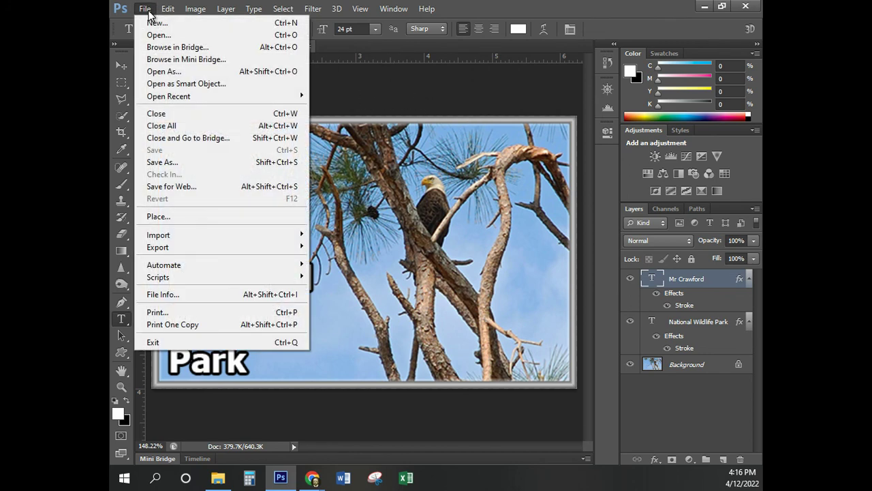
pyautogui.click(169, 162)
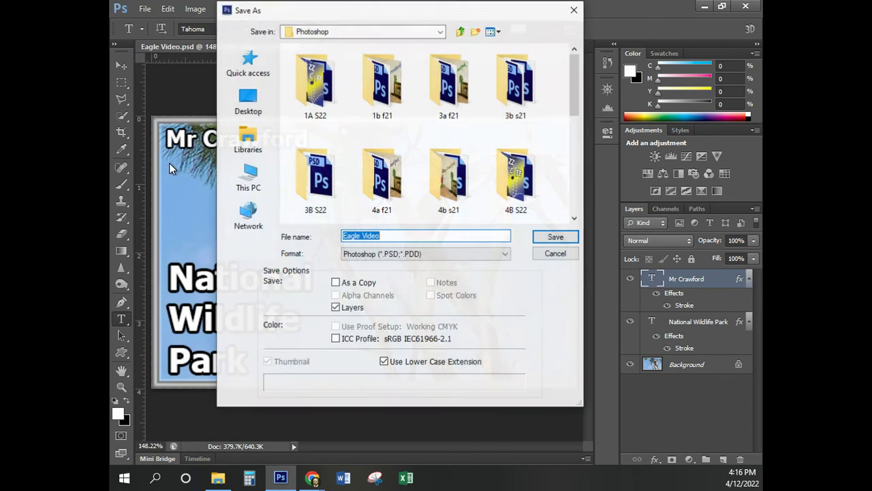
pyautogui.click(364, 255)
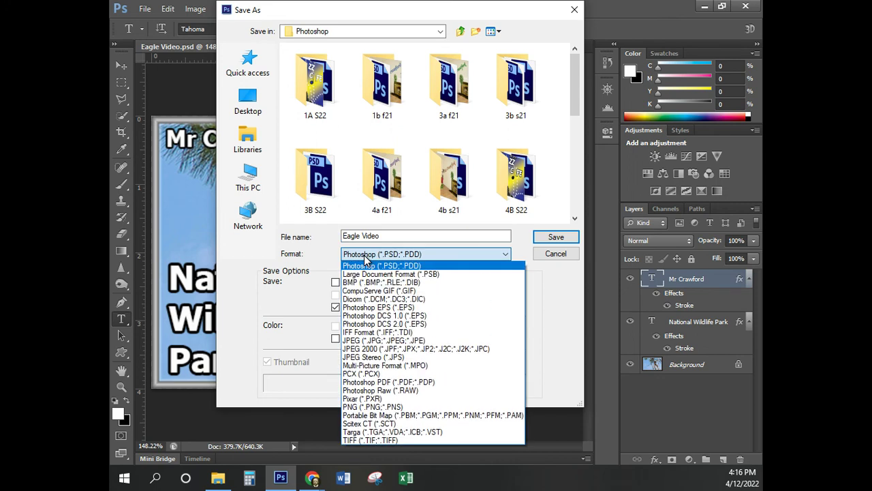
pyautogui.click(386, 340)
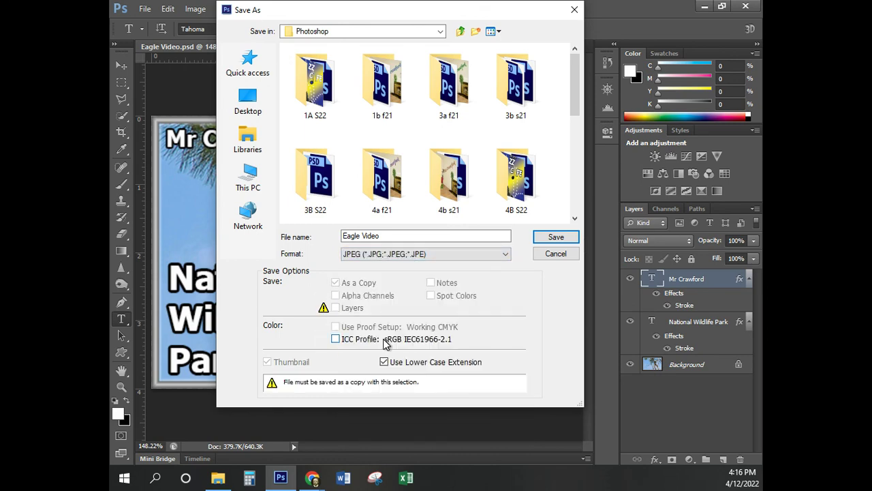
pyautogui.click(552, 239)
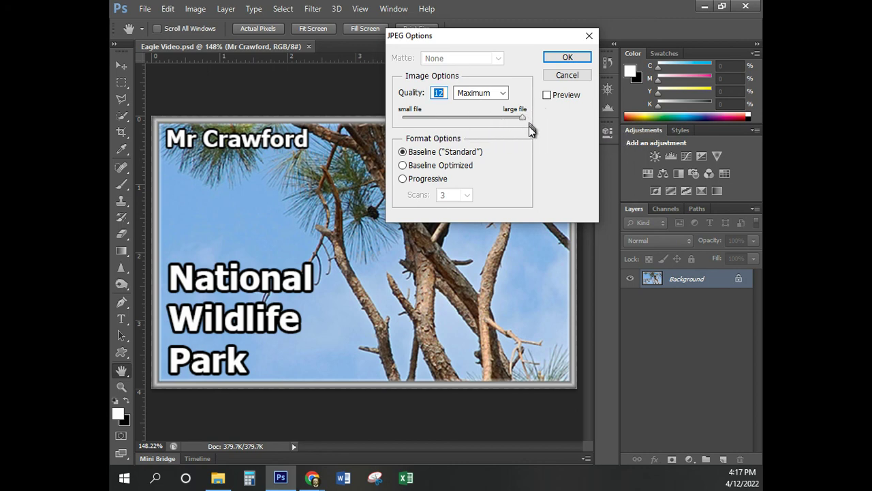
pyautogui.click(568, 58)
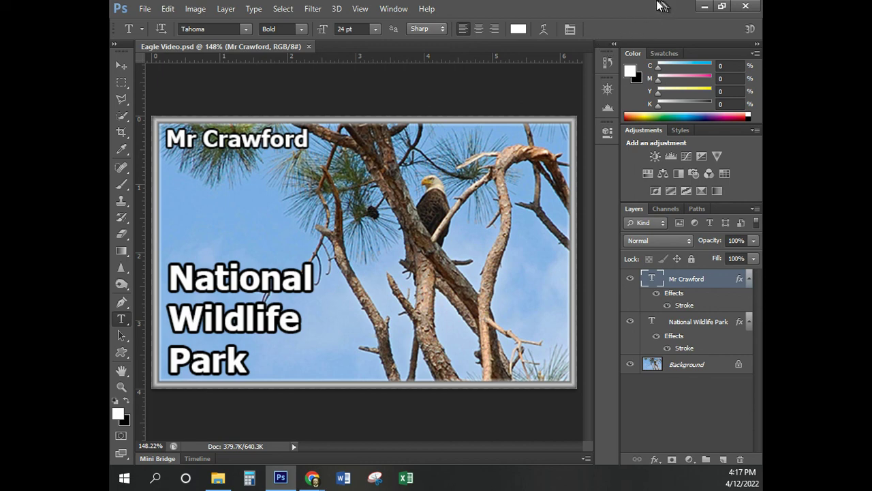
# Step: Switch from Photoshop to the Canvas site in Chrome and open the Comp I S22 course home page
pyautogui.click(705, 9)
pyautogui.click(672, 130)
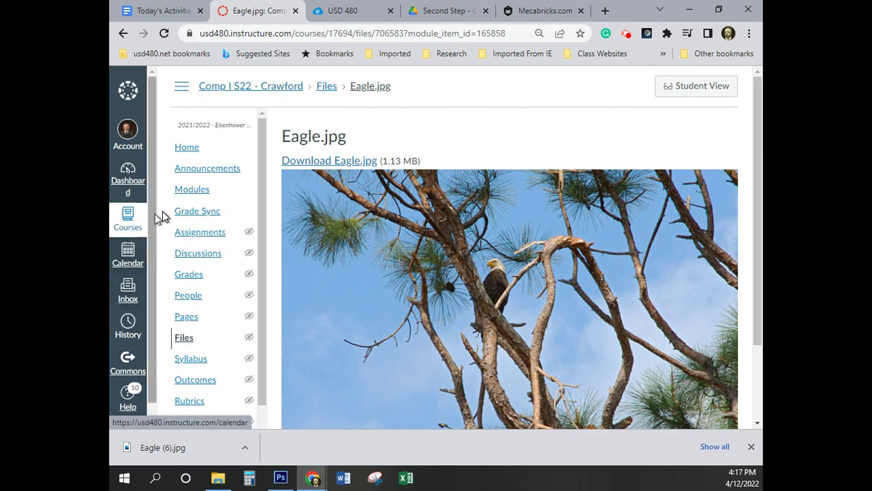
pyautogui.click(194, 148)
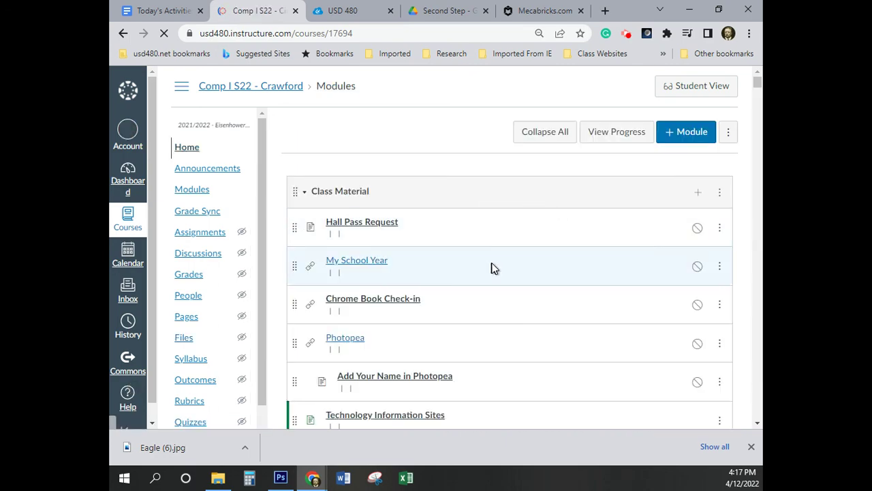
# Step: Open the "Ch 1, Wildlife Park (required)" assignment from the course modules and switch it to Student View
pyautogui.scroll(-15, 490, 266)
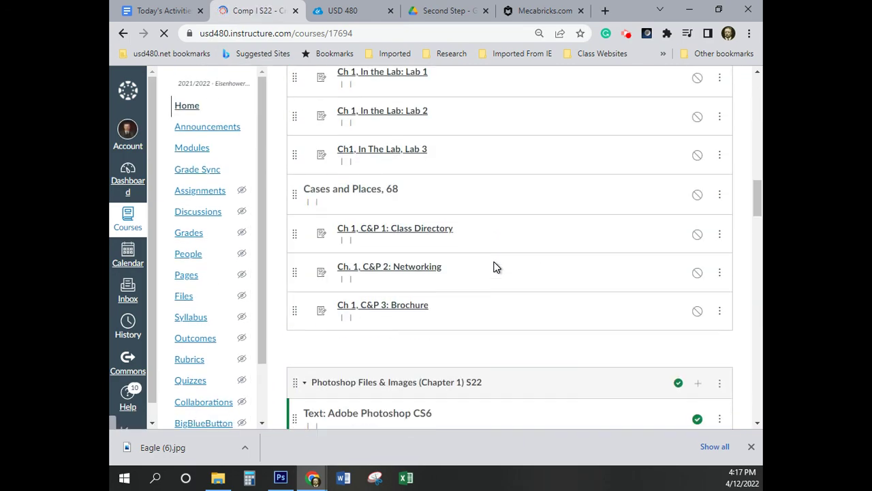
pyautogui.scroll(-5, 494, 266)
pyautogui.scroll(-2, 495, 261)
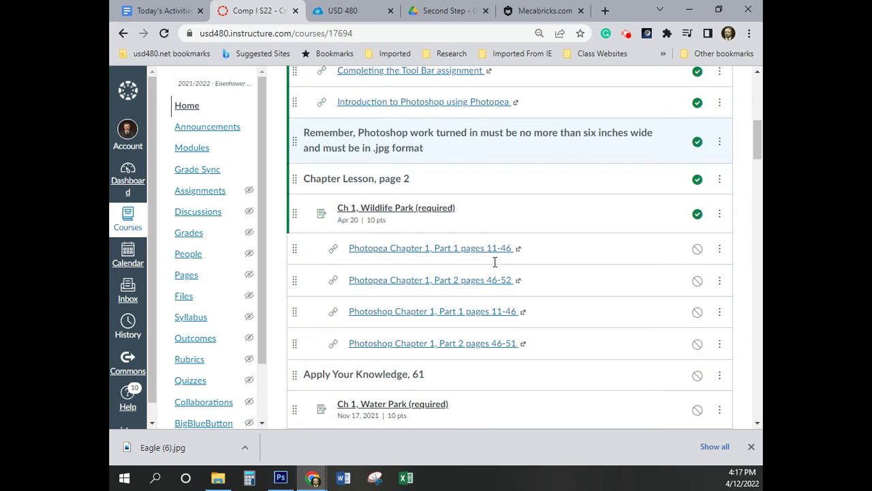
pyautogui.click(416, 209)
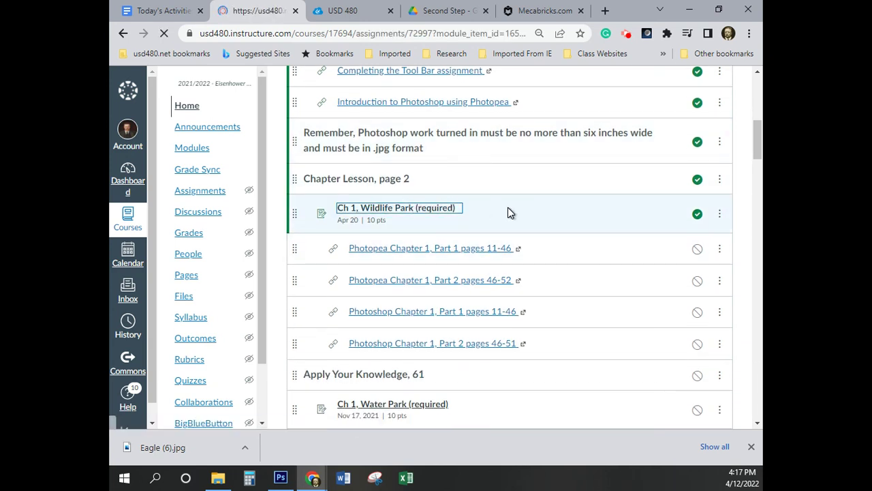
pyautogui.click(702, 86)
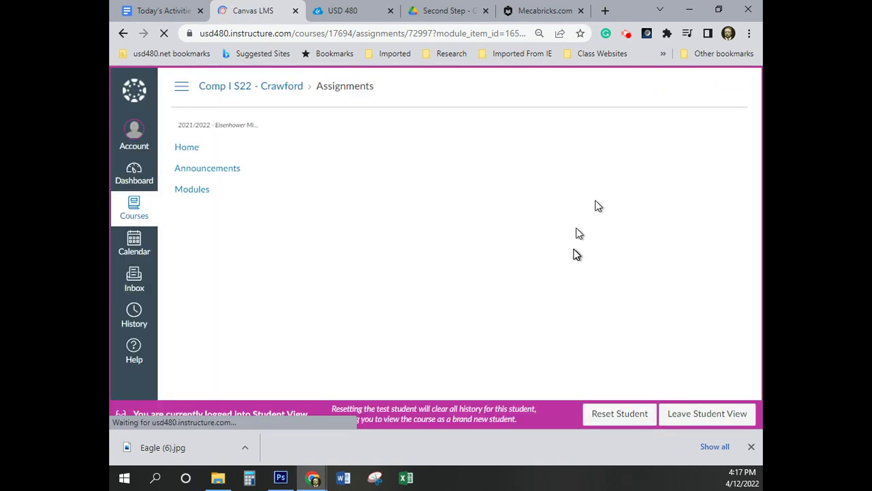
# Step: Attach the Eagle Video JPEG from the Photoshop folder in Pictures as the assignment's file upload
pyautogui.scroll(-3, 508, 270)
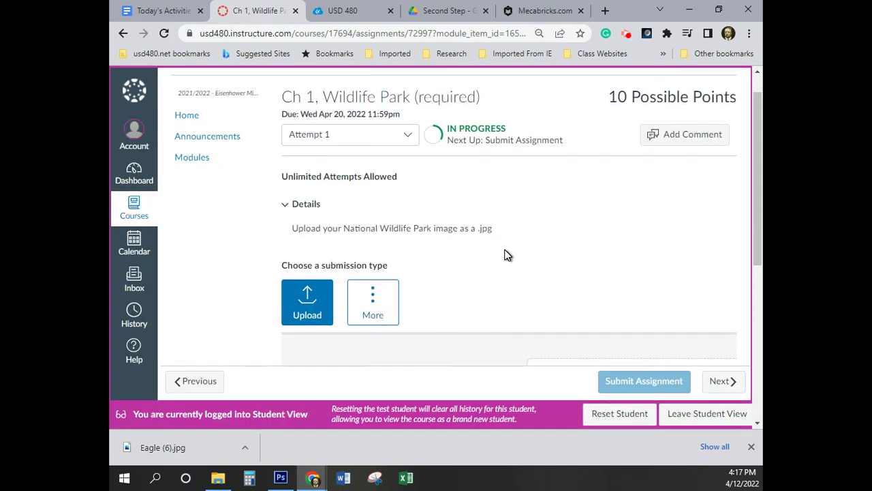
pyautogui.scroll(-1, 622, 276)
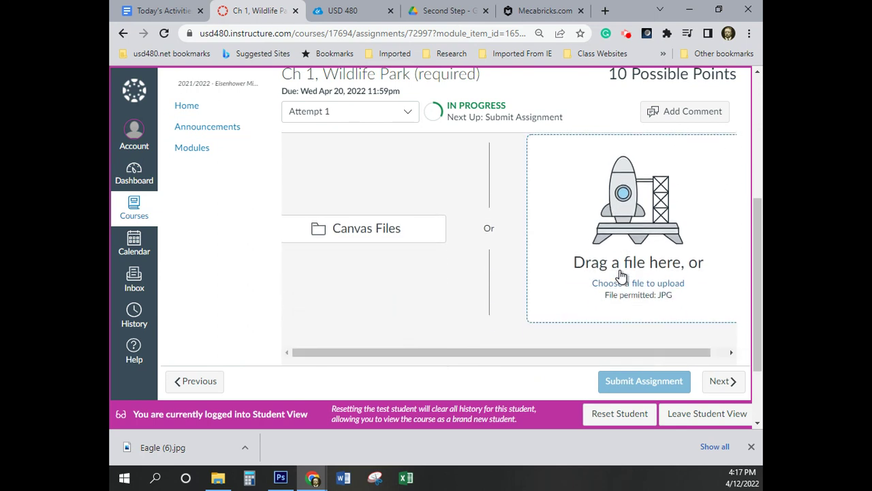
pyautogui.click(668, 292)
pyautogui.click(665, 293)
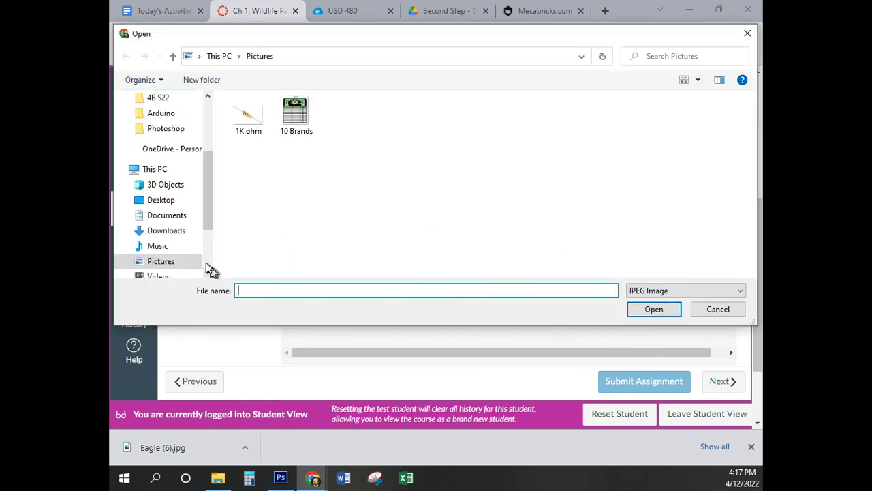
pyautogui.click(159, 265)
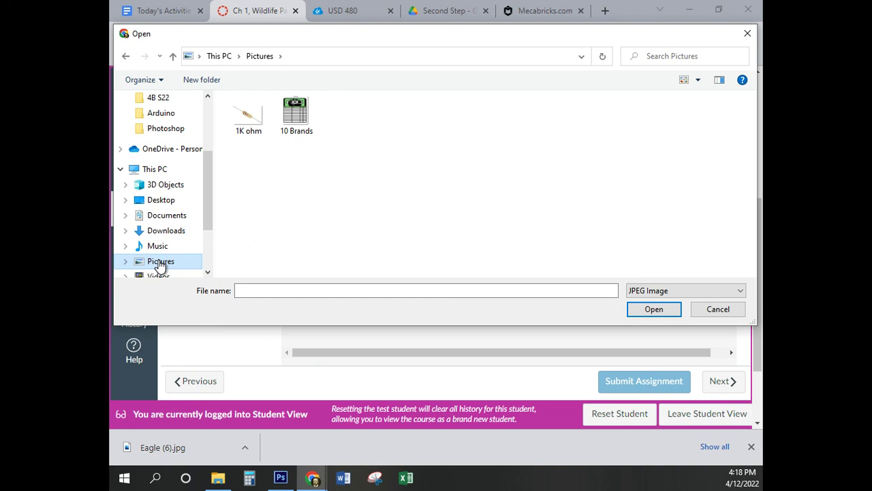
pyautogui.doubleClick(159, 265)
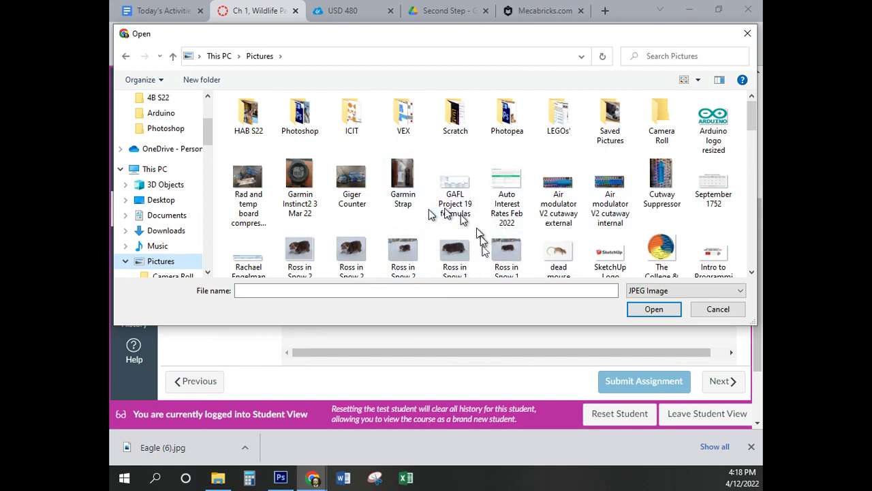
pyautogui.doubleClick(289, 114)
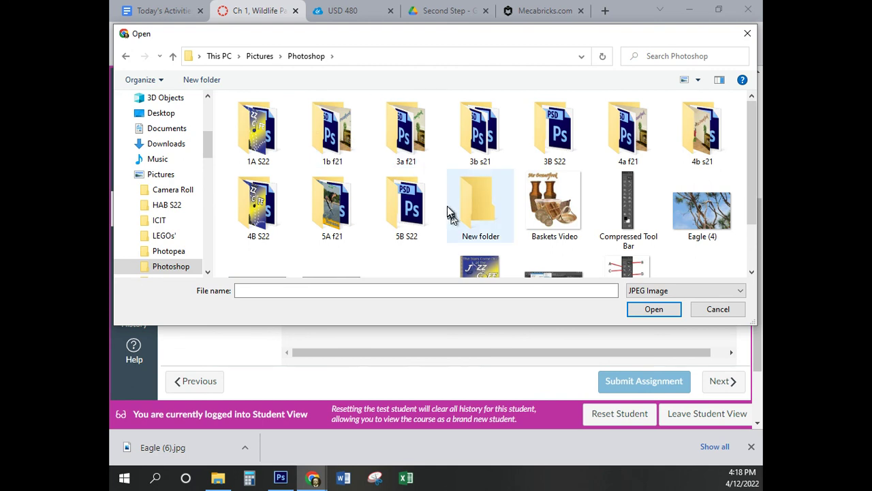
pyautogui.scroll(-1, 447, 206)
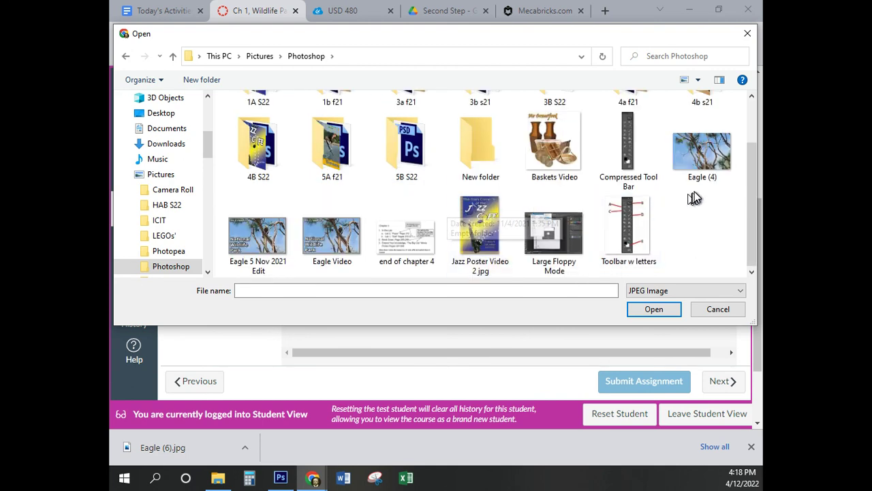
pyautogui.click(327, 259)
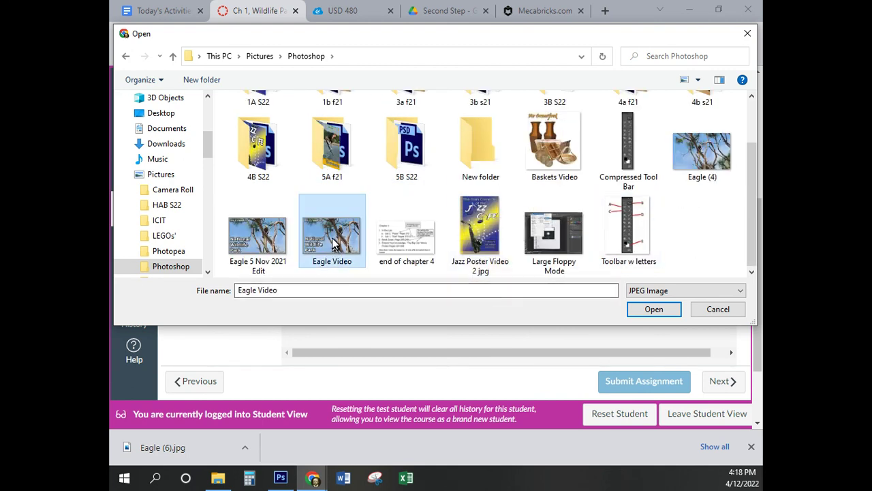
pyautogui.click(654, 309)
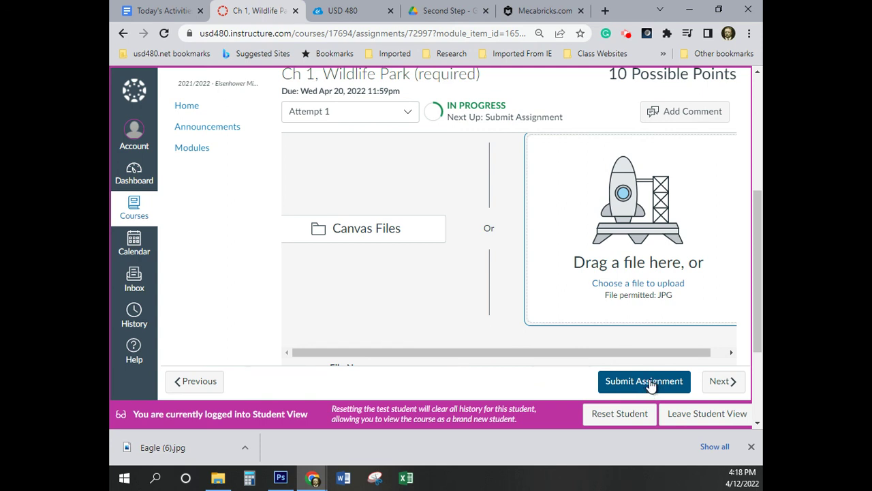
# Step: Reset the test student without submitting the assignment
pyautogui.click(622, 417)
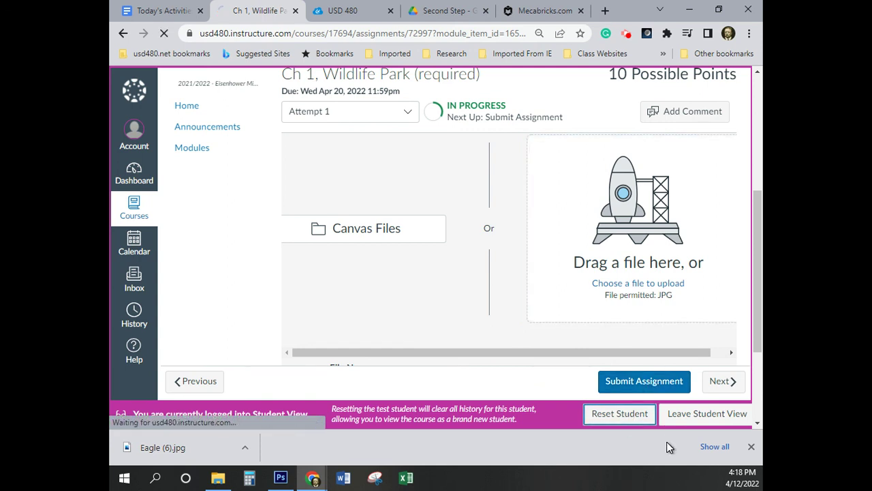